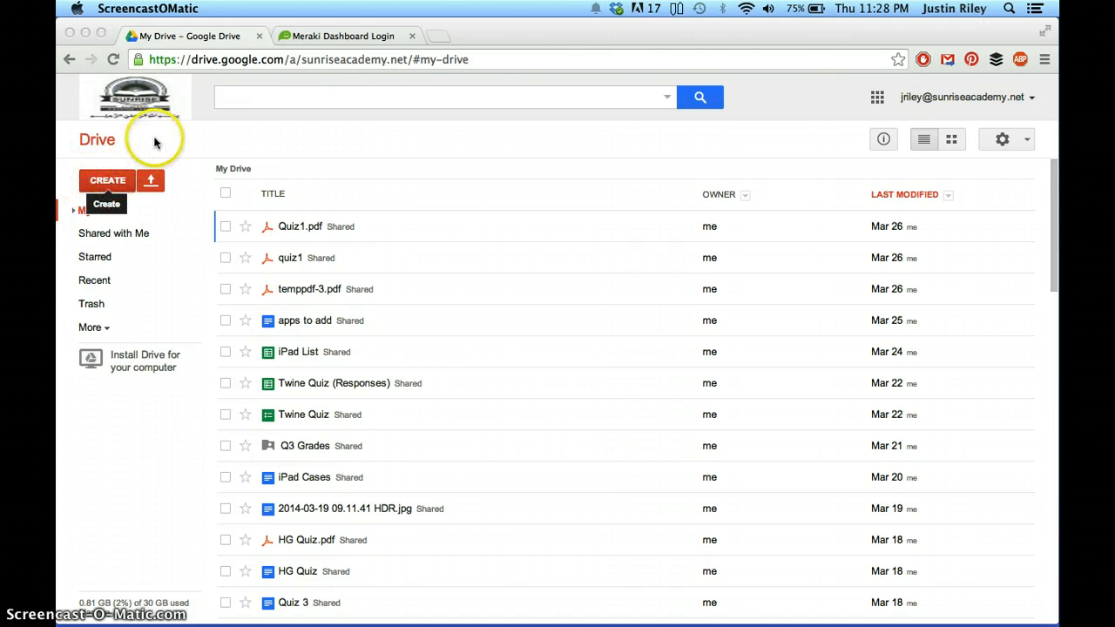
- Create a form titled Quiz 1 with the Default theme and enable automatic collection of respondents' Sunrise Academy usernames
left_click(111, 181)
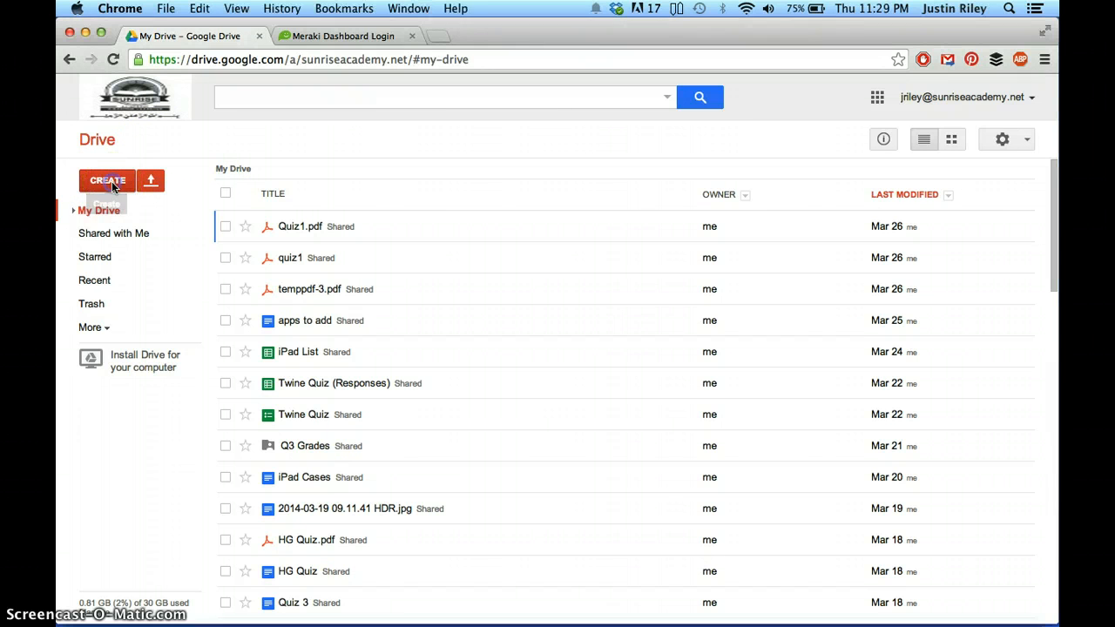
left_click(112, 182)
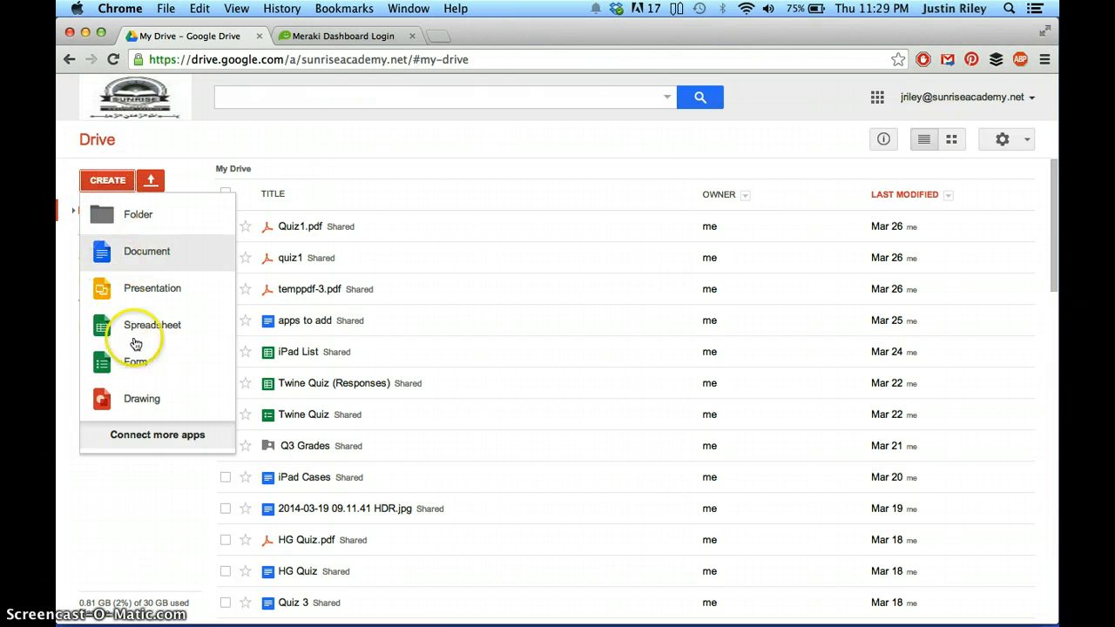
left_click(168, 373)
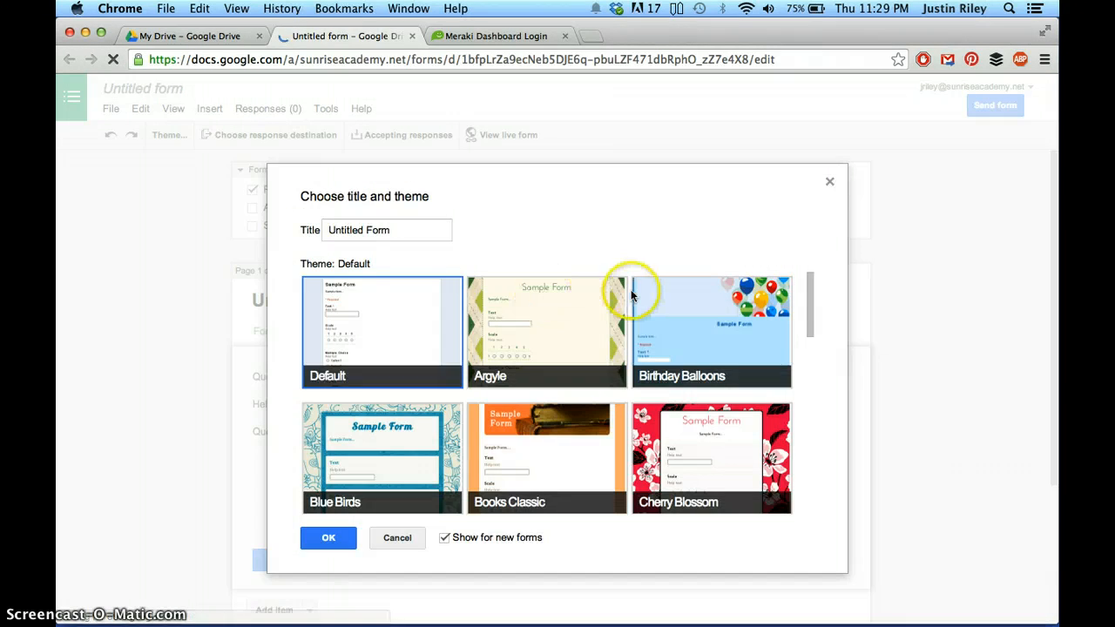
left_click(407, 235)
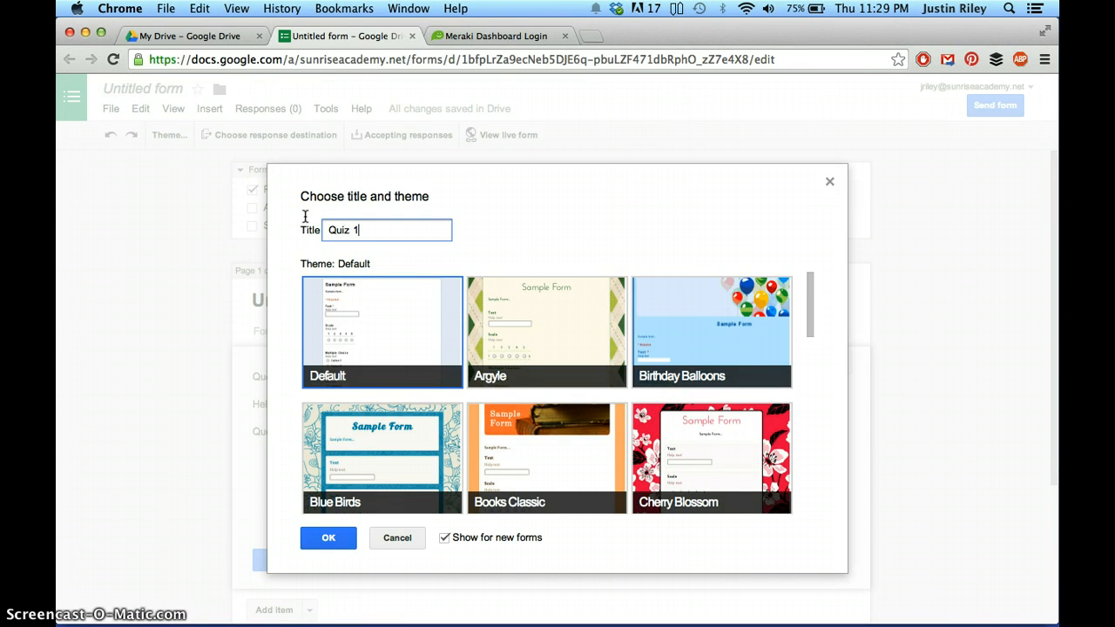
left_click(343, 539)
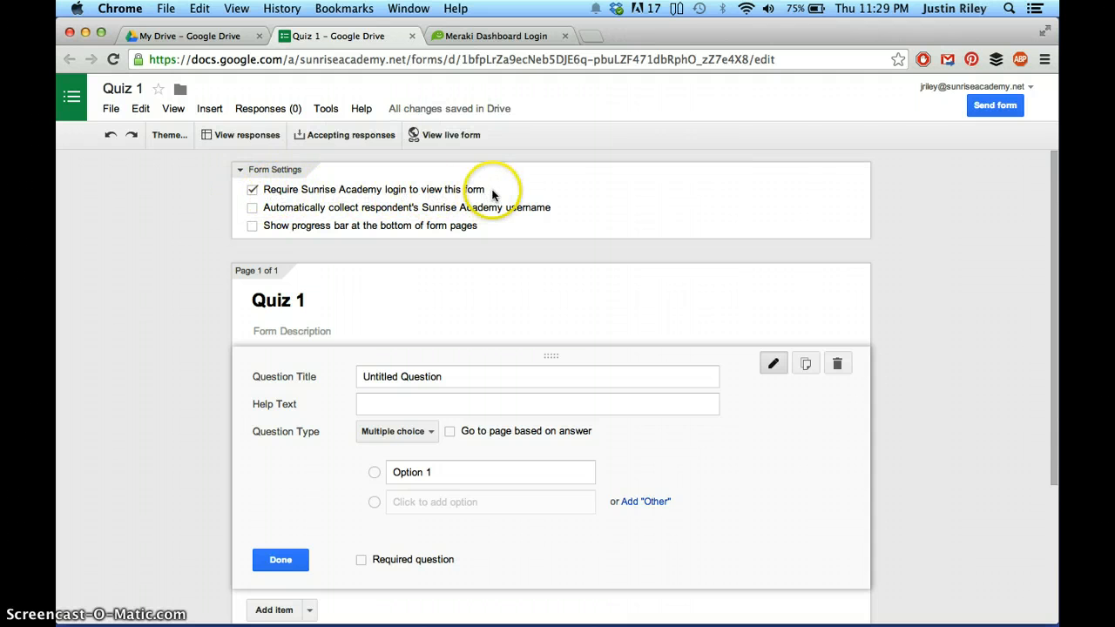
left_click(252, 208)
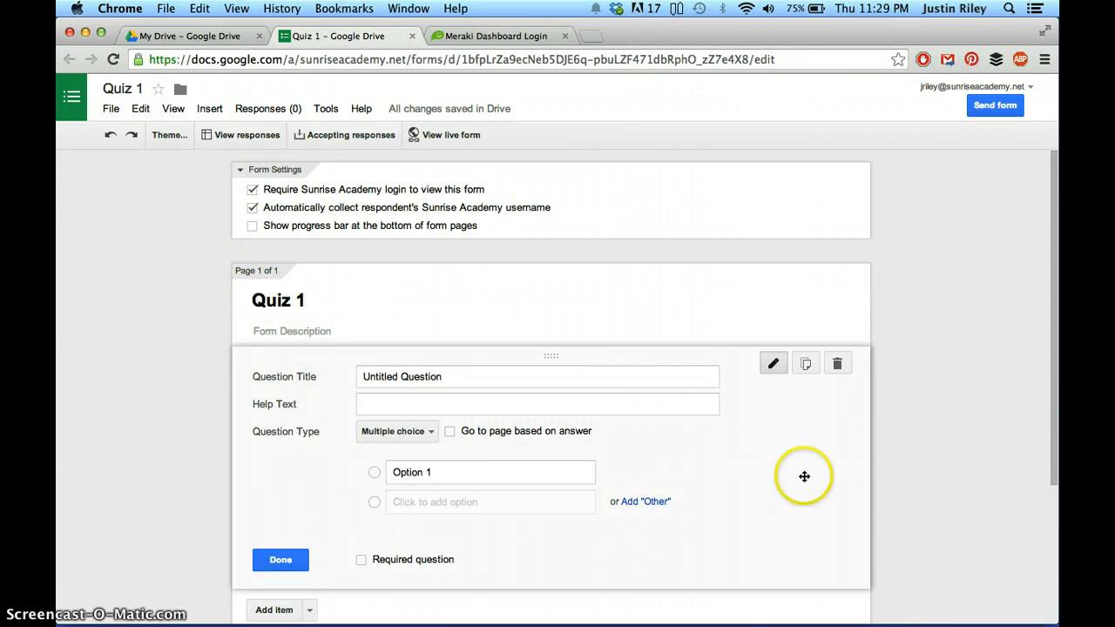
- Copy question 1, "Music is ____ sound and silence.", from Quiz 1.docx in Word into the form's first question and set its type to Text
scroll(959, 404, "down", 3)
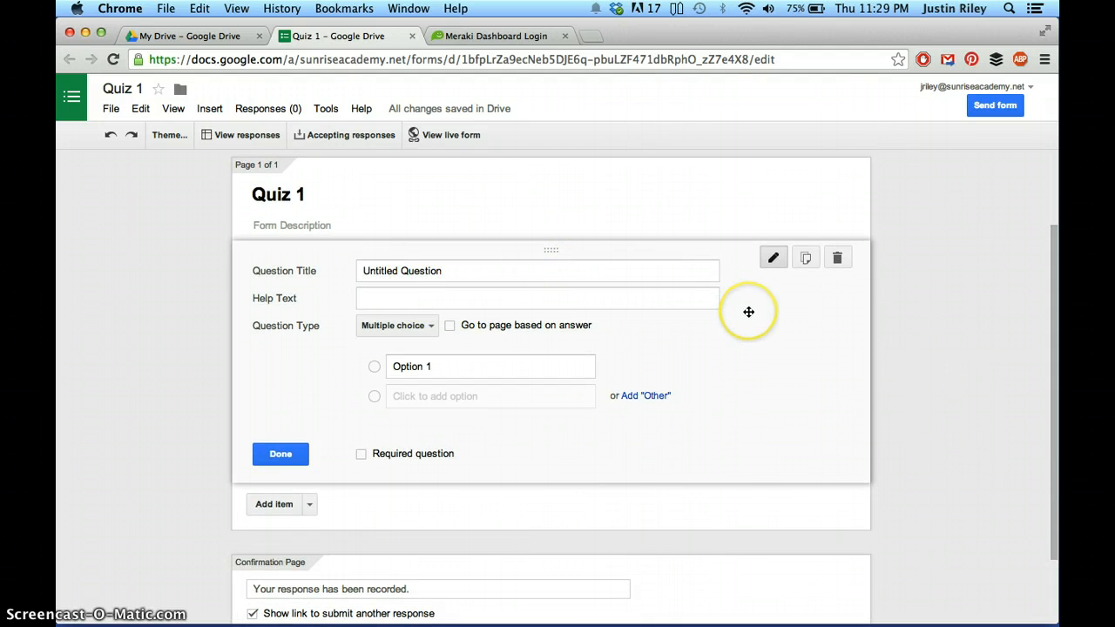
key("ctrl+Right")
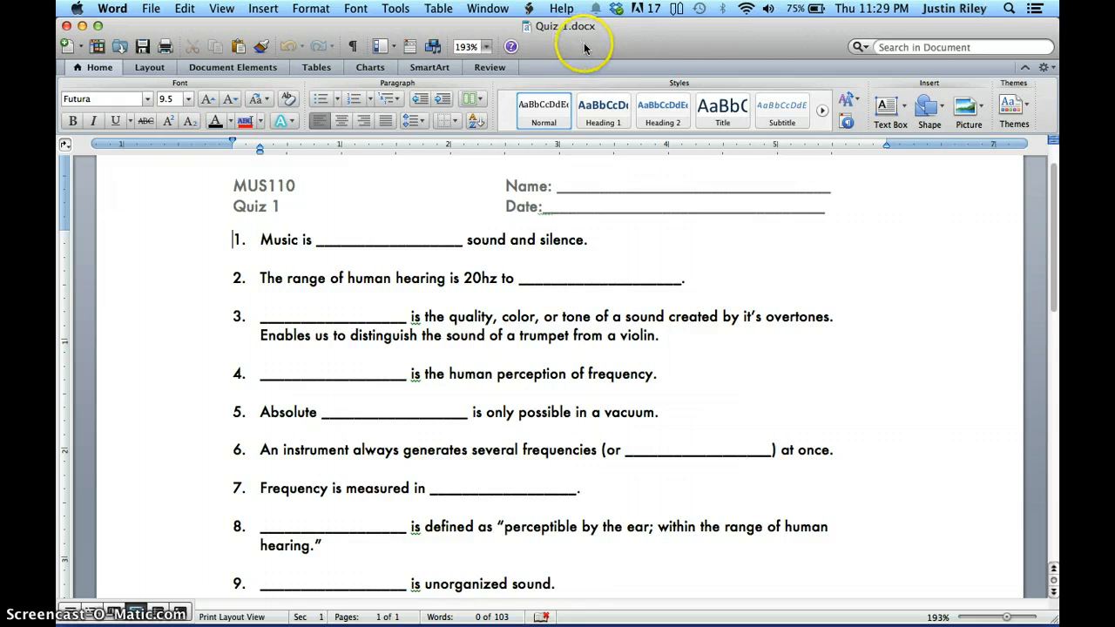
left_click(260, 238)
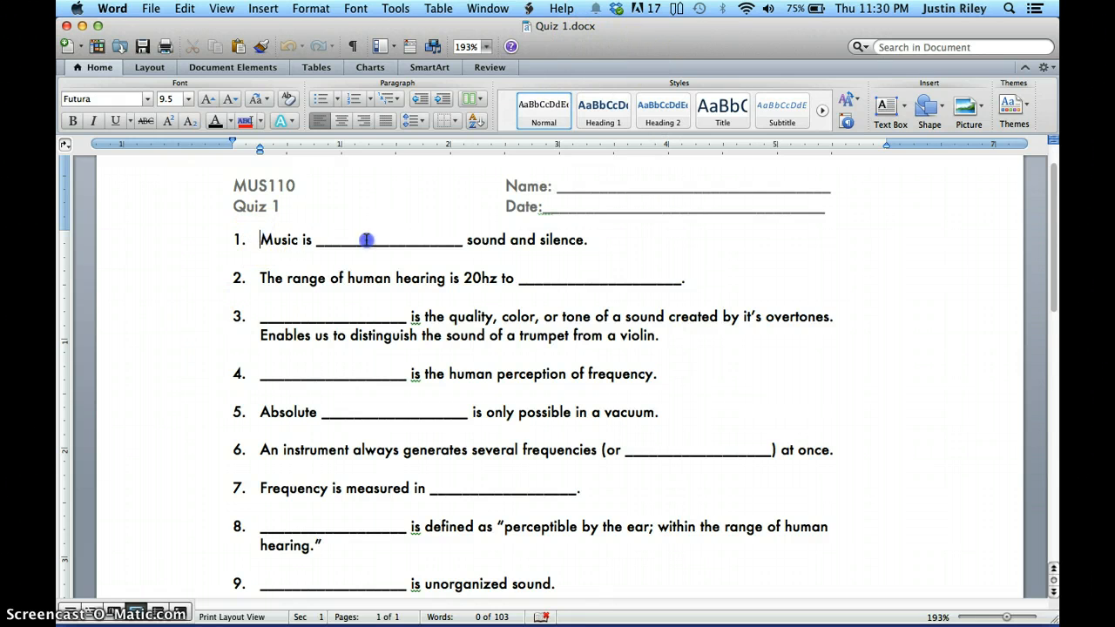
left_click_drag(367, 240, 593, 245)
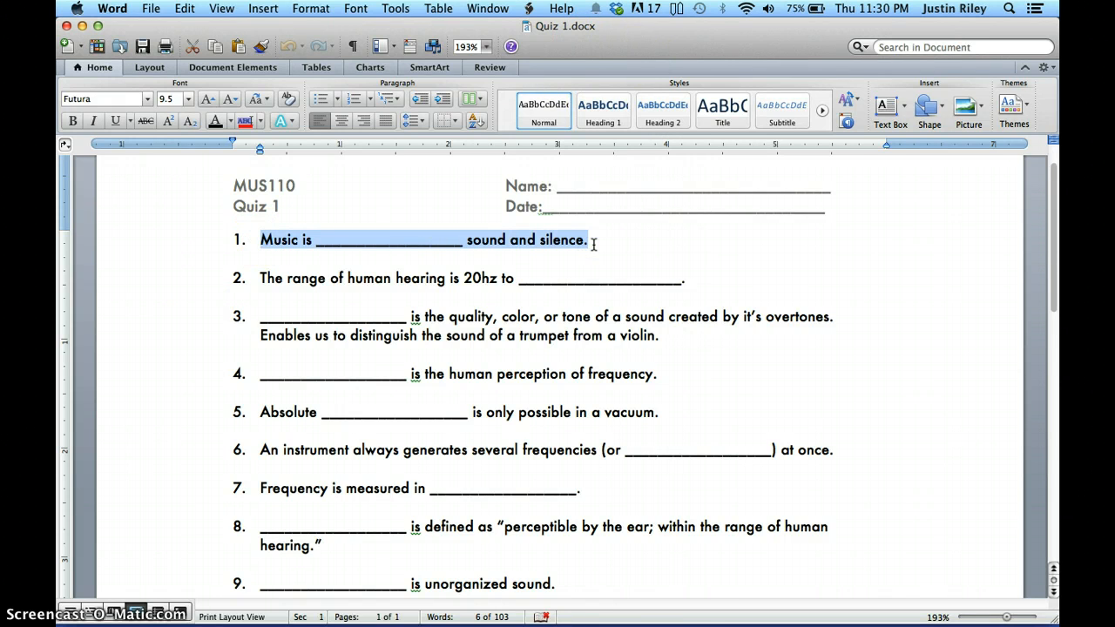
key("ctrl+Left")
left_click(445, 271)
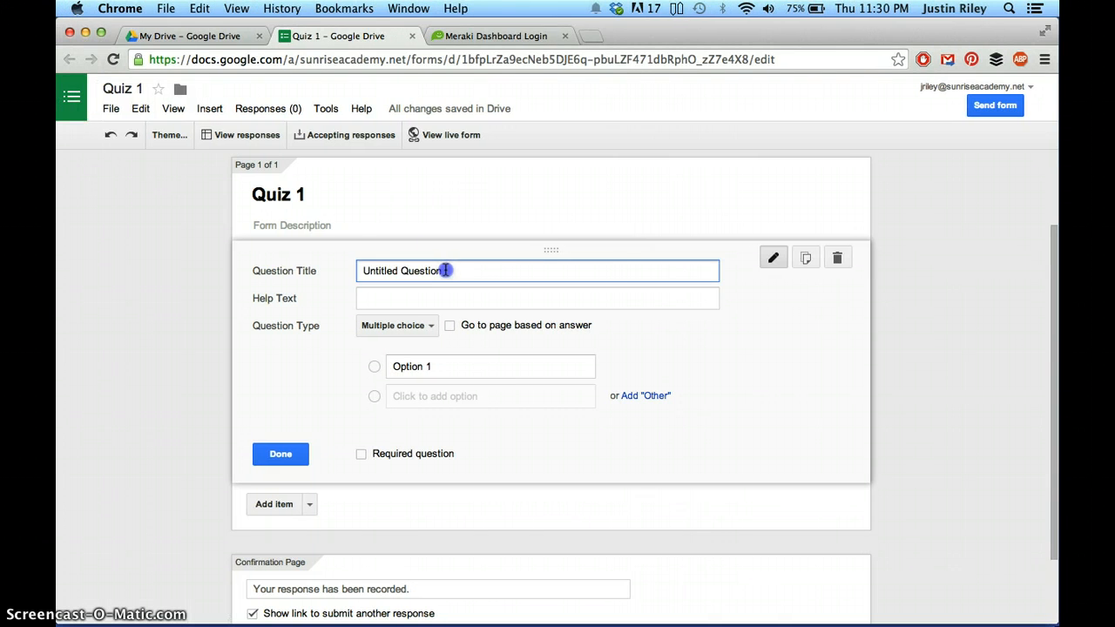
key("super+a")
type("Music is _________________ sound and silence.")
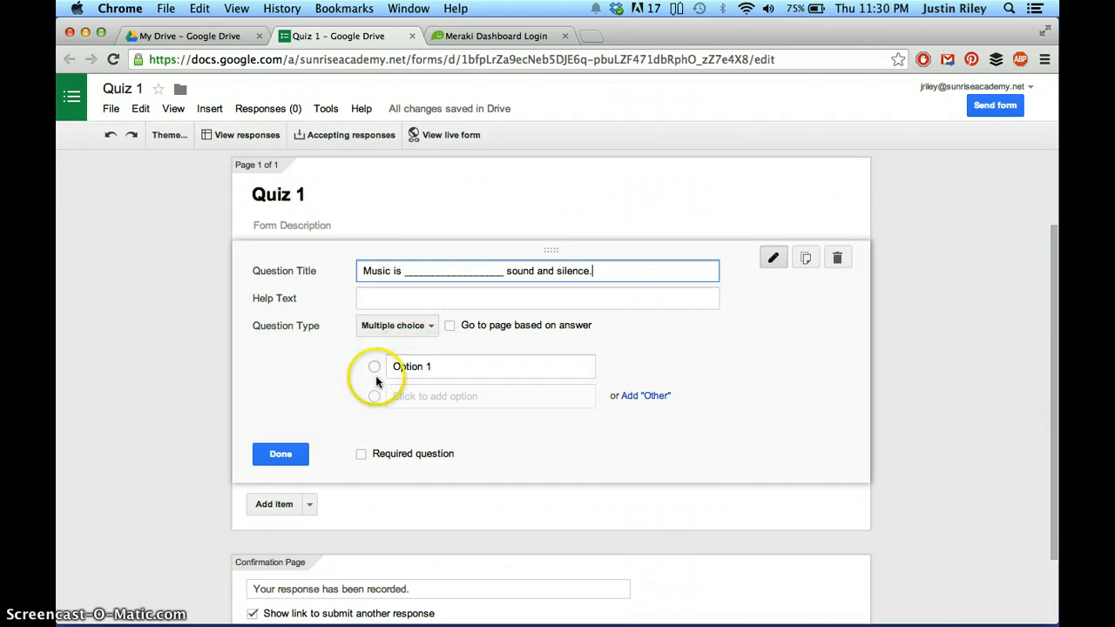
left_click(427, 326)
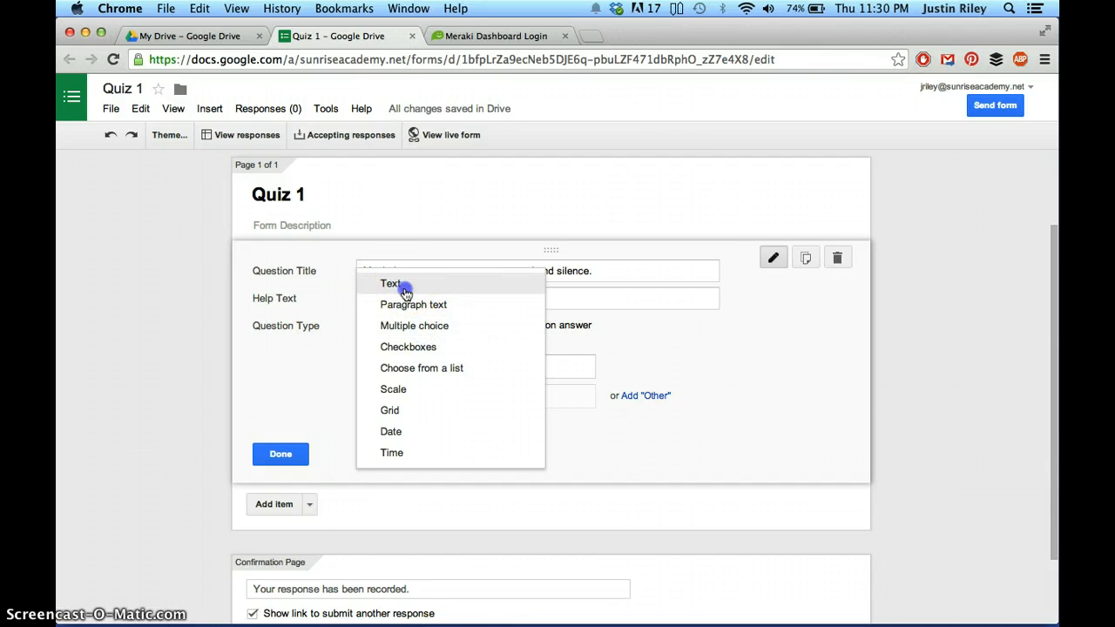
left_click(406, 293)
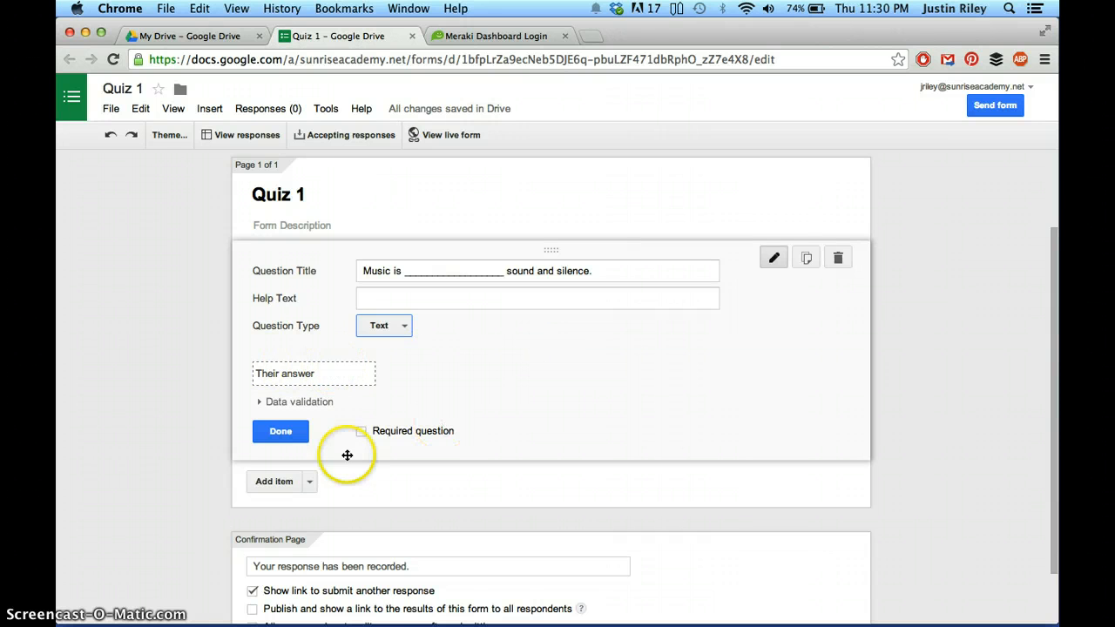
- Add a second form question with question 2 from the Word quiz, "The range of human hearing is 20hz to ____."
left_click(274, 483)
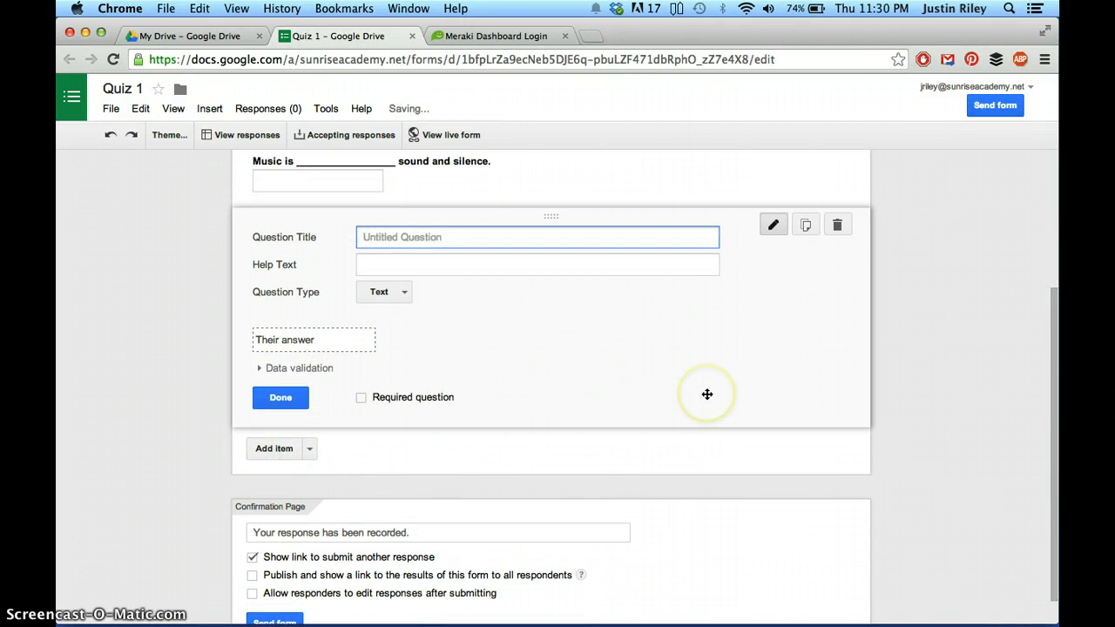
key("super+Tab")
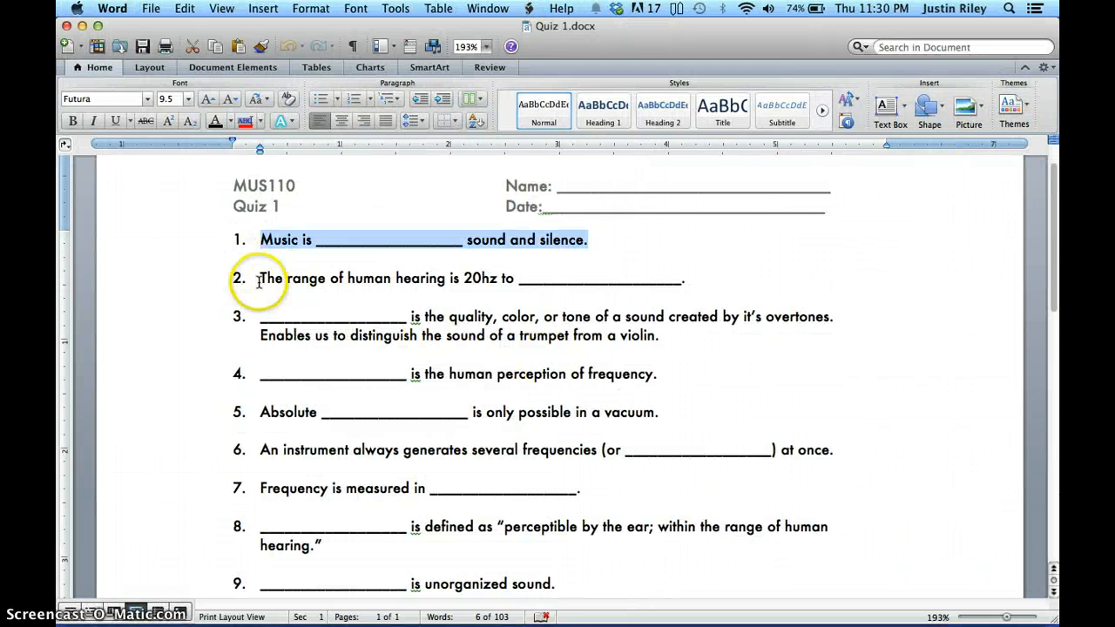
left_click(259, 280)
left_click_drag(259, 279, 697, 279)
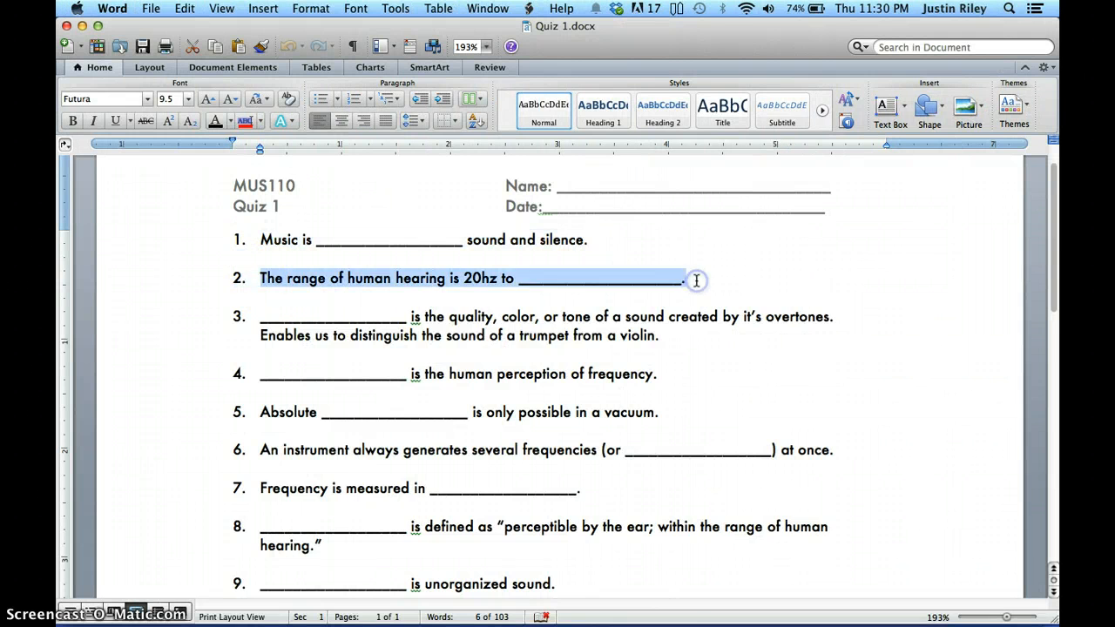
key("super+c")
key("super+Tab")
left_click(410, 236)
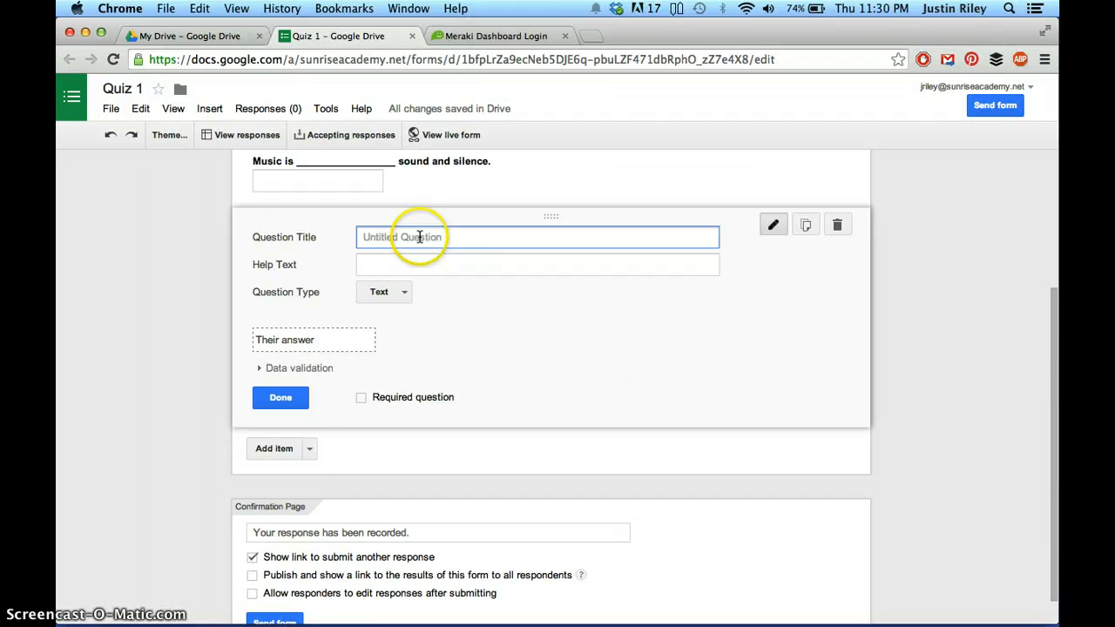
key("super+v")
- Add a third form question with question 3 from the Word quiz, about the quality, color, or tone of a sound, and finish editing it
left_click(277, 448)
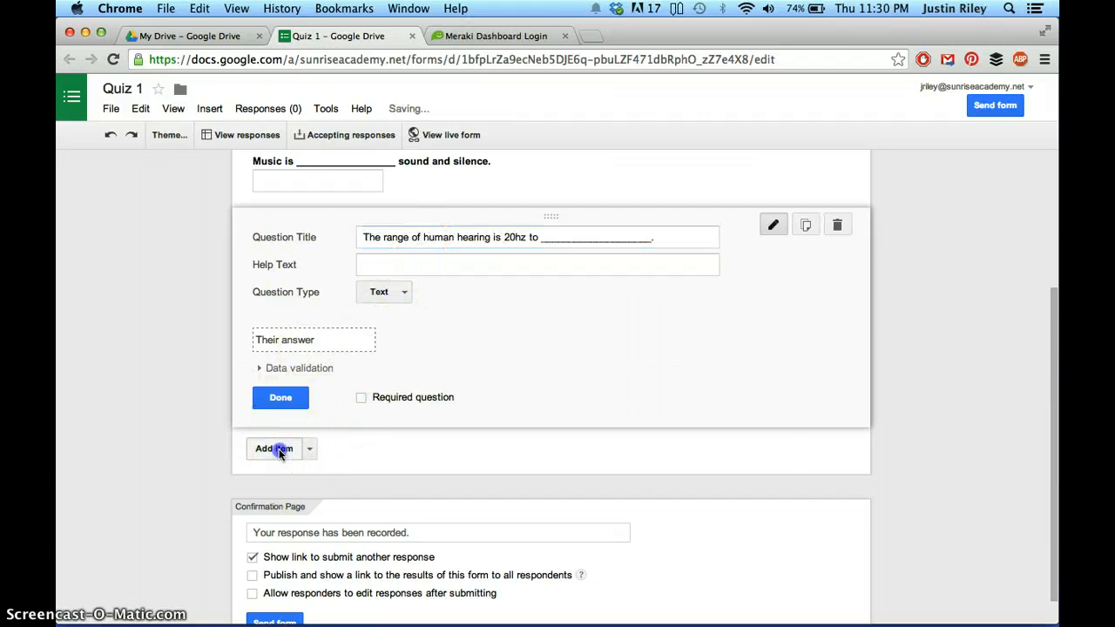
key("super+Tab")
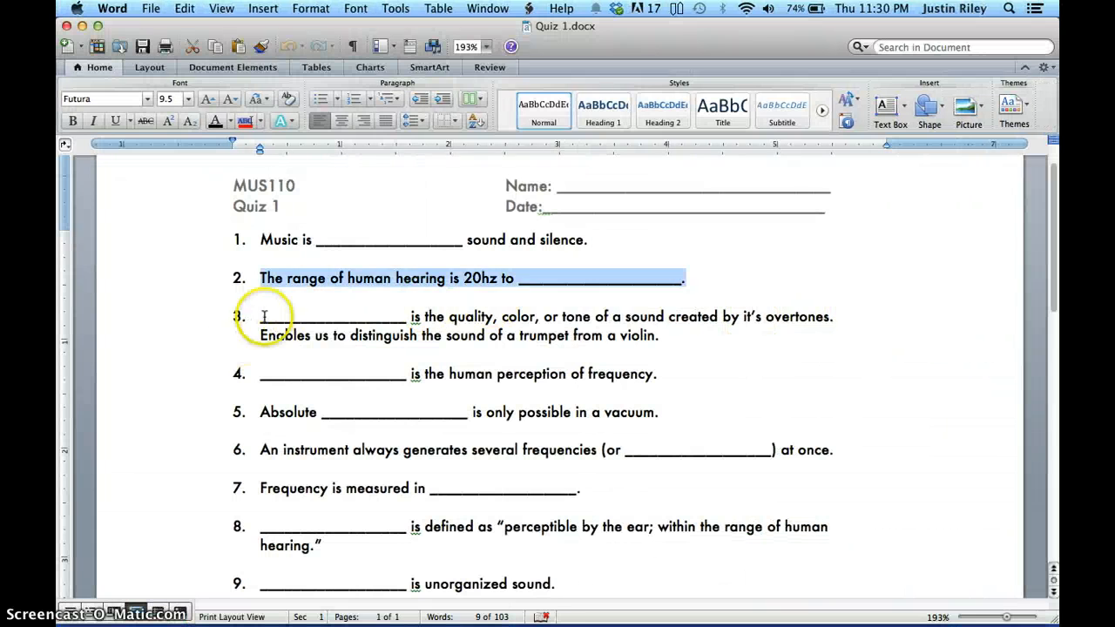
left_click_drag(259, 317, 661, 344)
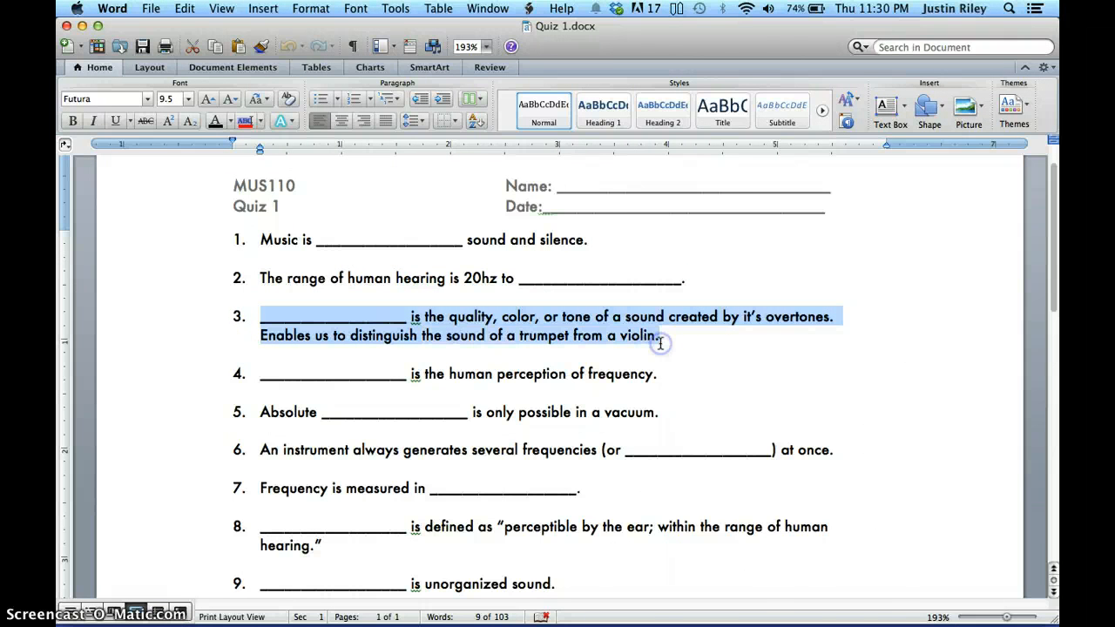
key("super+Tab")
left_click(373, 237)
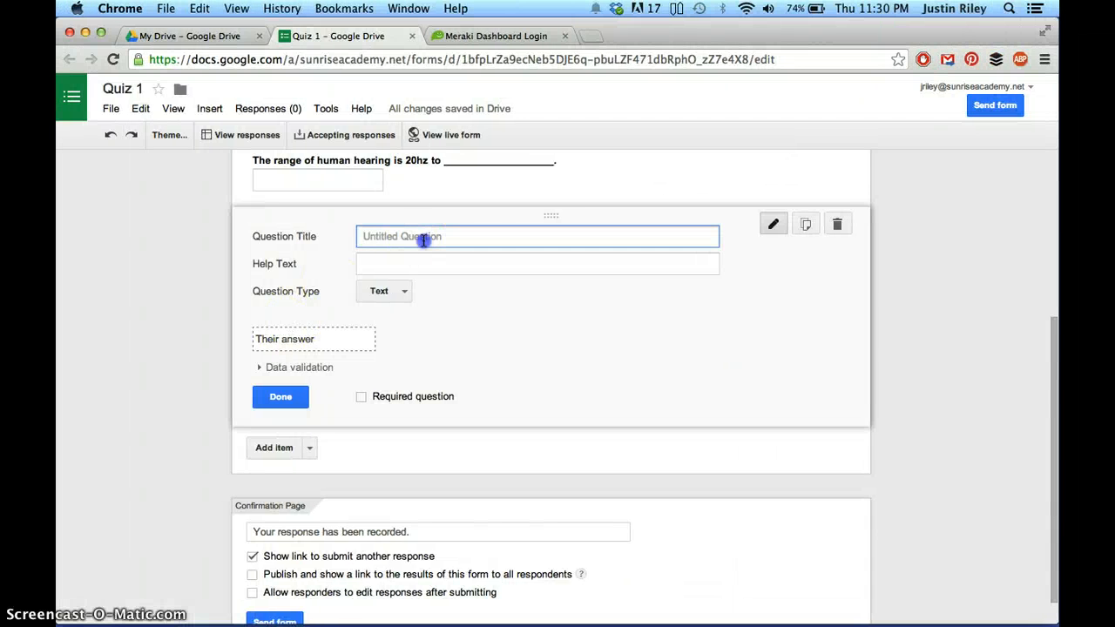
key("super+v")
scroll(690, 357, "up", 2)
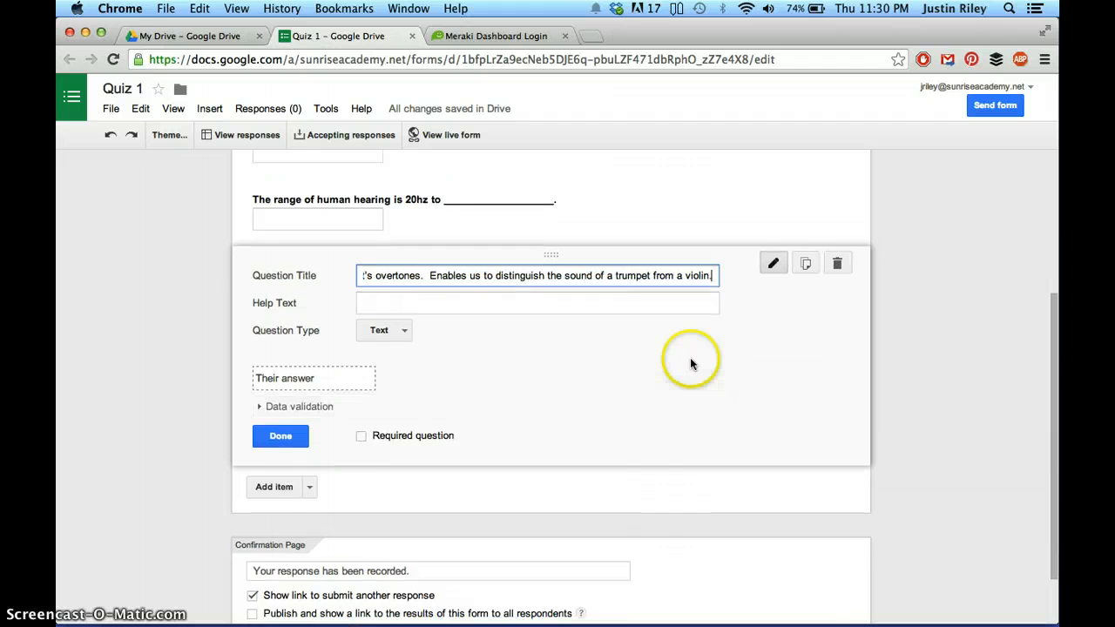
left_click(281, 470)
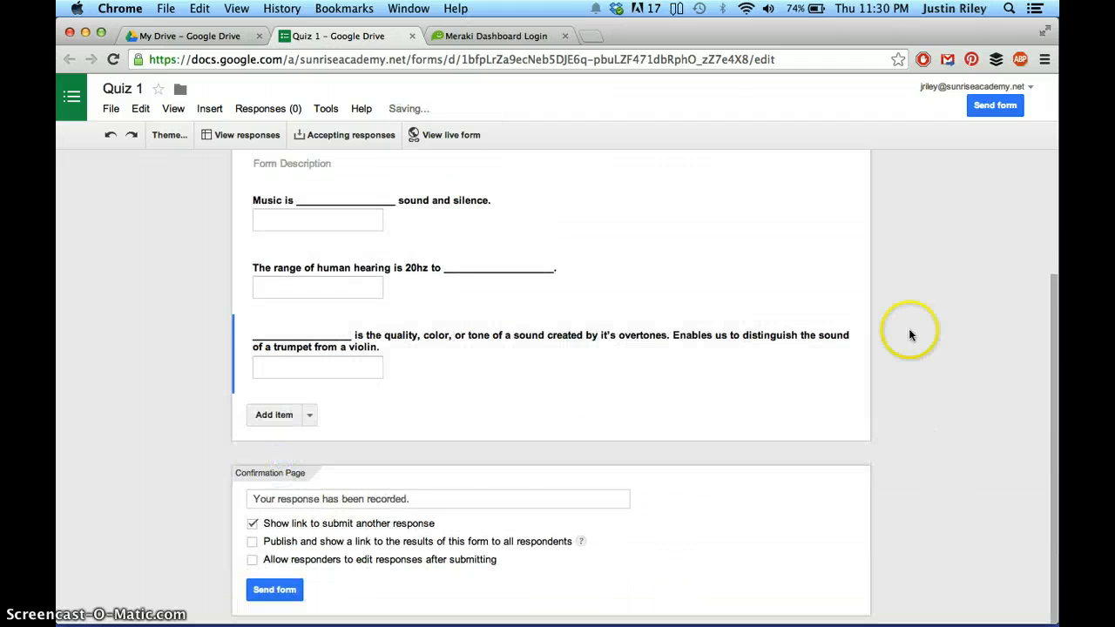
- Open the "Music is ____ sound and silence." question for editing and close its editor
scroll(886, 272, "up", 2)
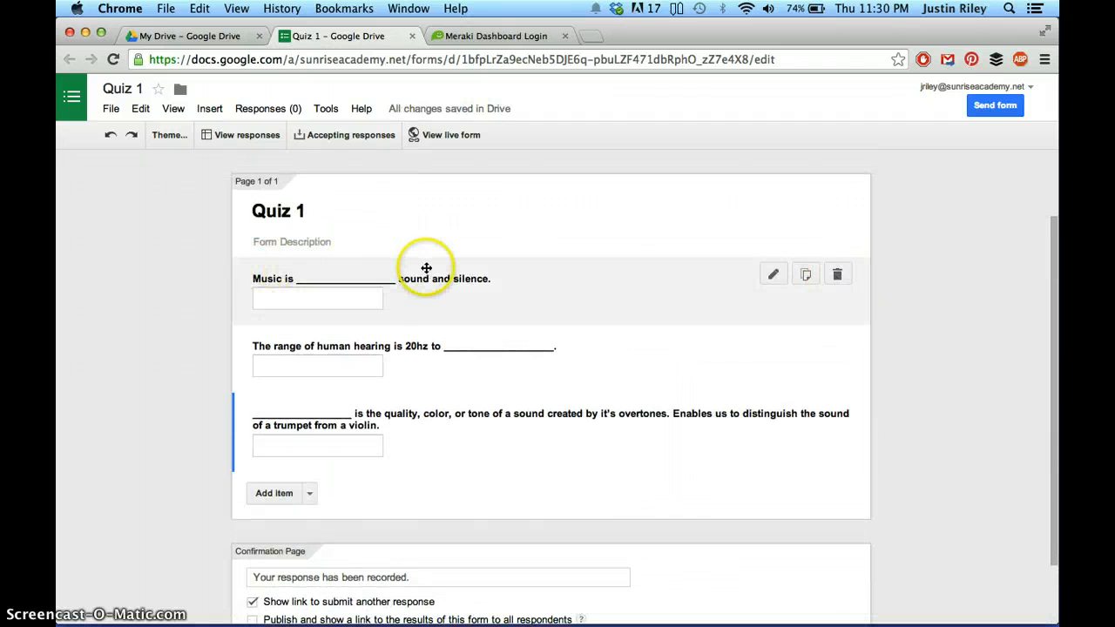
left_click(773, 277)
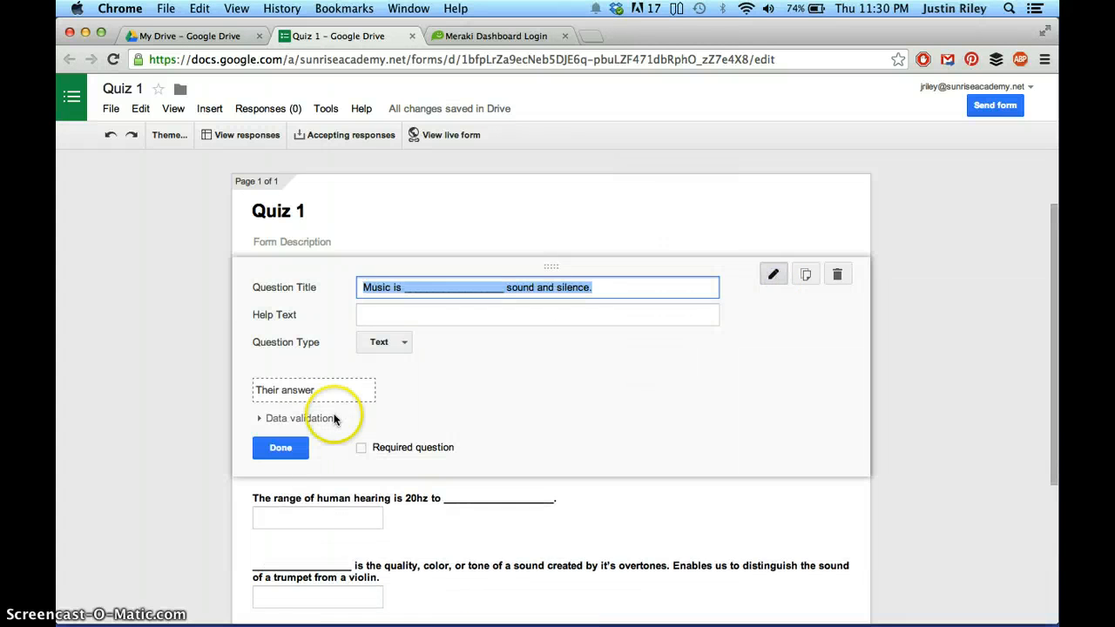
left_click(281, 448)
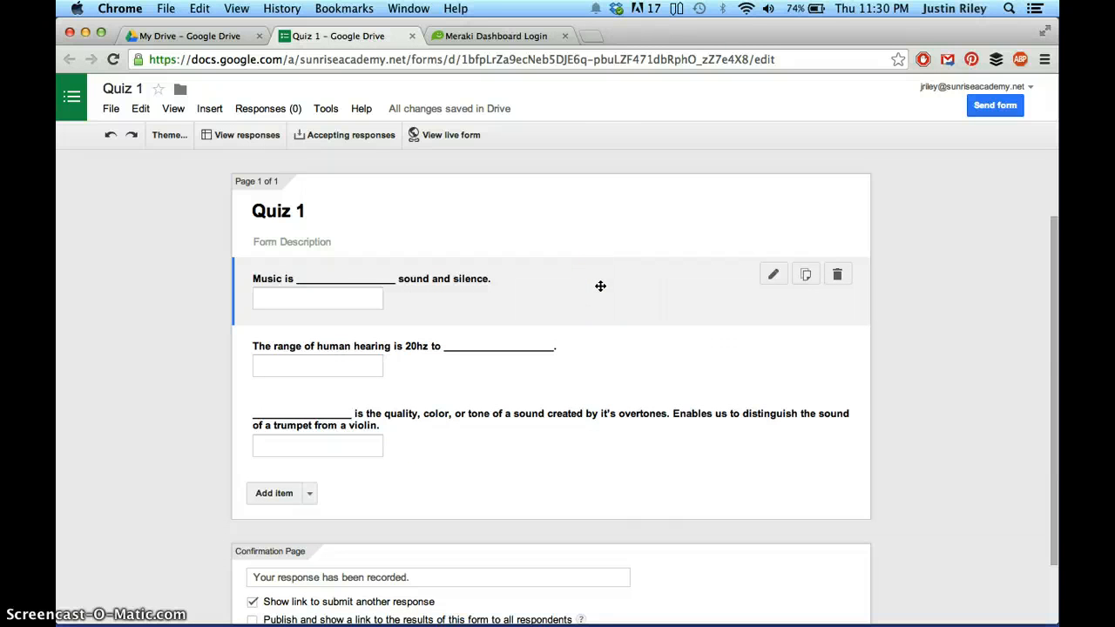
- Move the "Music is ____ sound and silence." question below the other two questions
left_click(629, 287)
left_click_drag(630, 287, 673, 427)
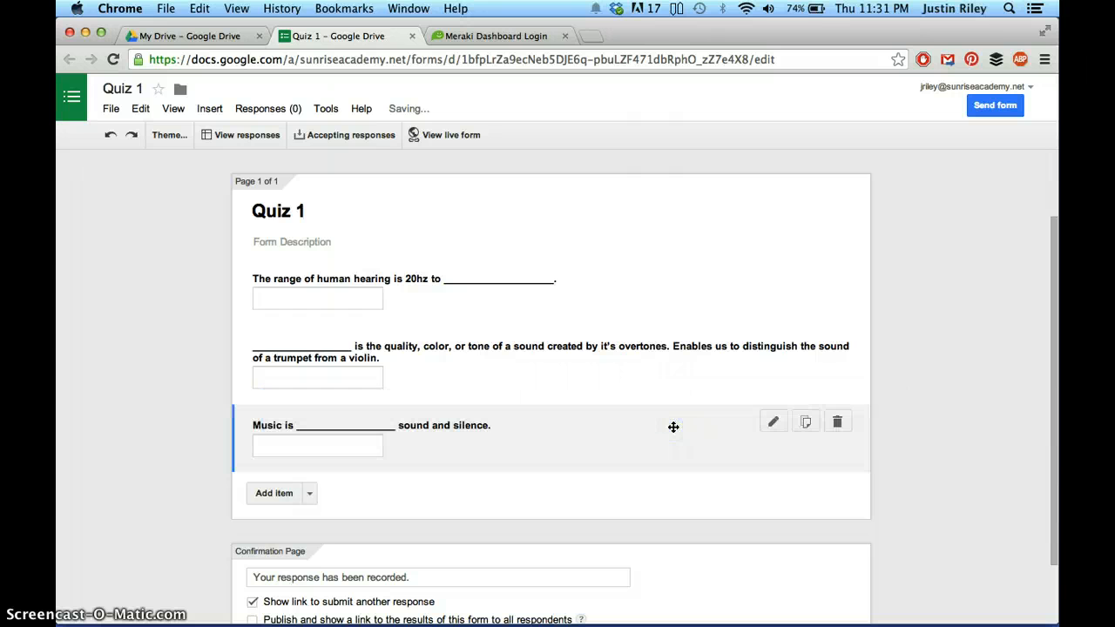
left_click(821, 274)
left_click(926, 354)
- Disable the link to submit another response on the confirmation page and copy the form's share link
scroll(931, 354, "down", 3)
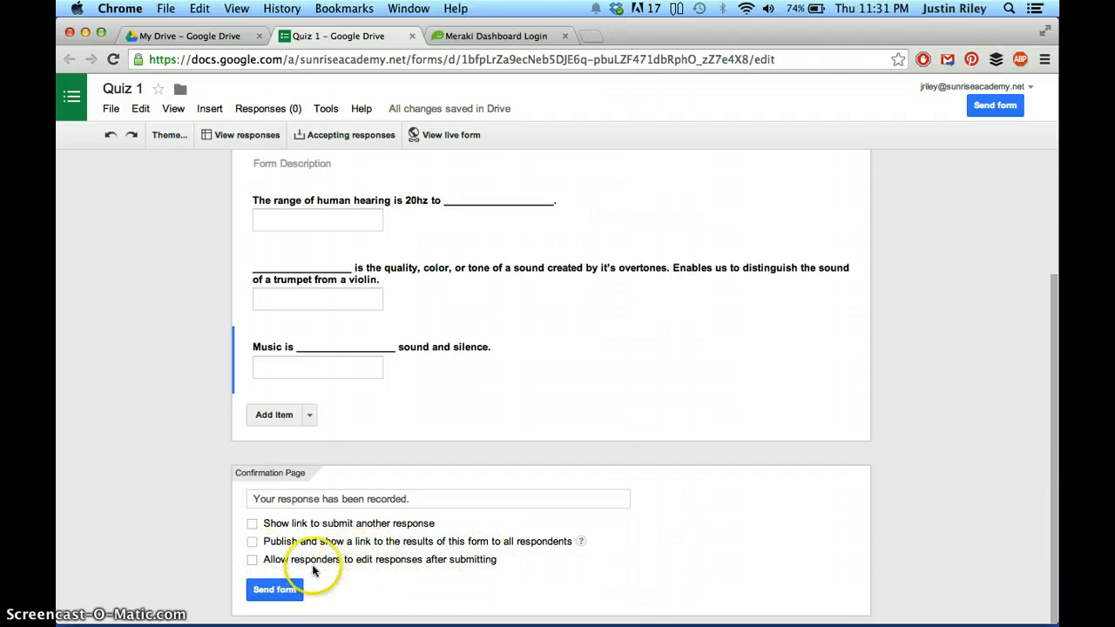
left_click(275, 596)
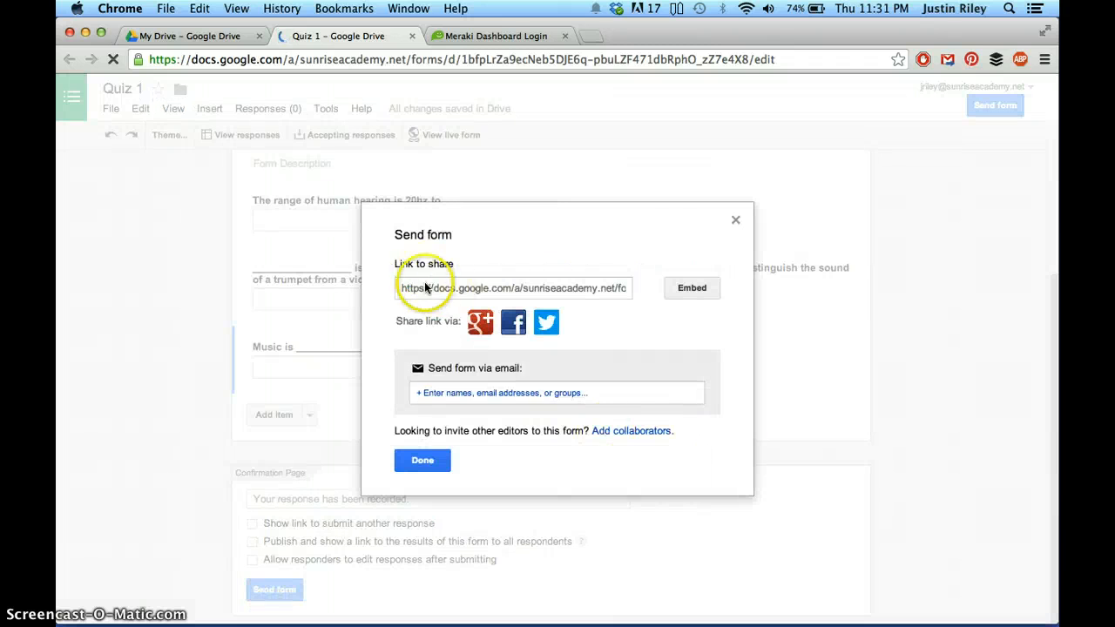
left_click(556, 293)
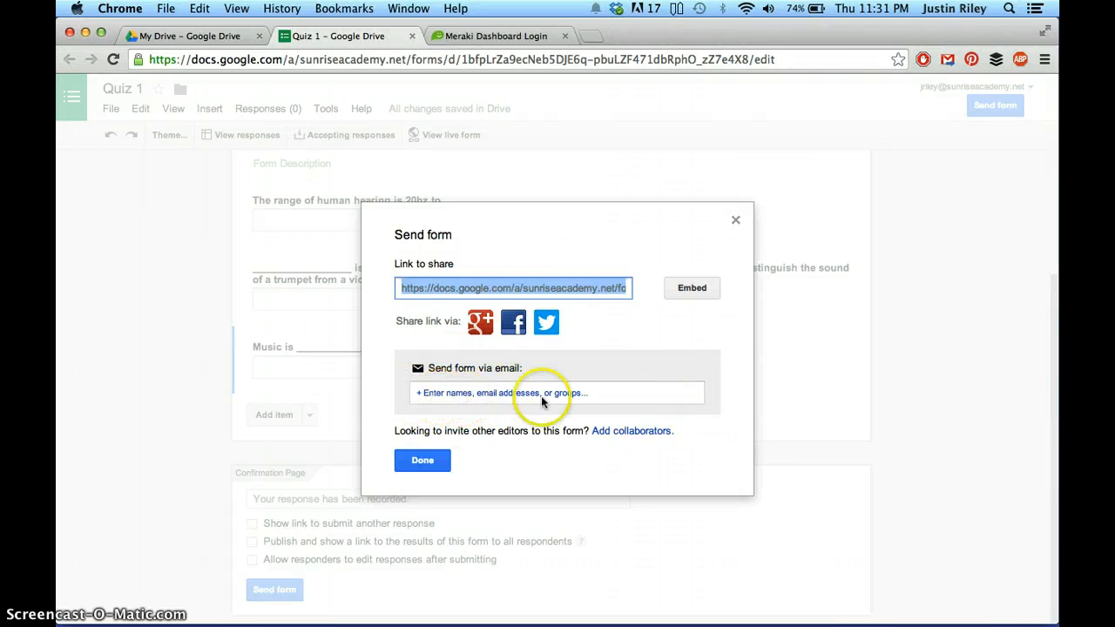
right_click(519, 294)
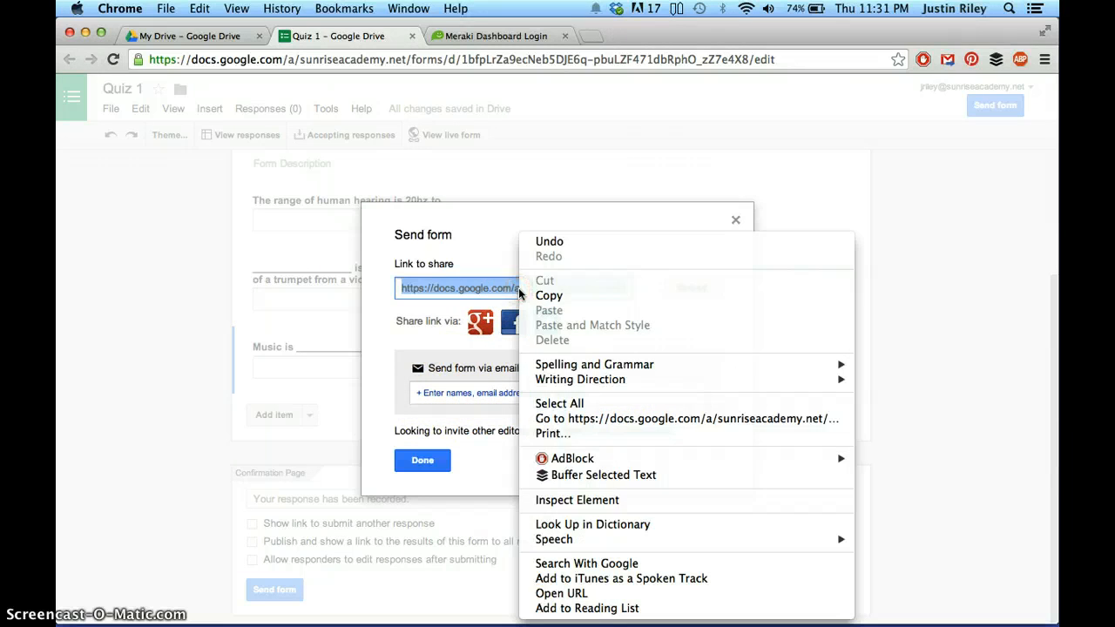
left_click(549, 295)
left_click(434, 468)
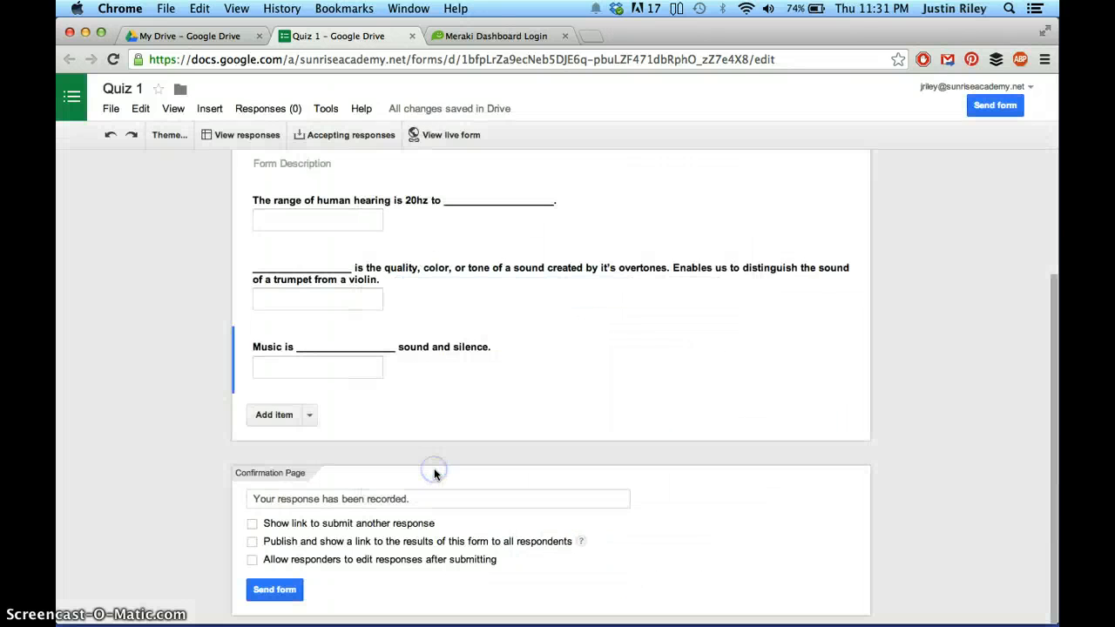
- Switch to the Meraki dashboard and log in with the account credentials already filled in
left_click(502, 40)
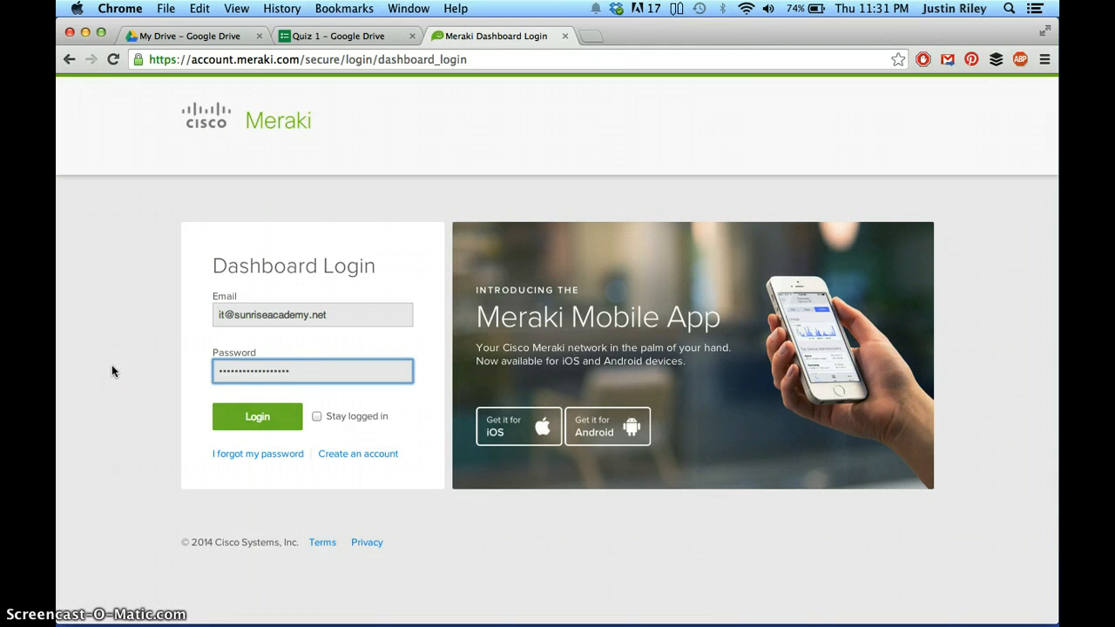
left_click(274, 424)
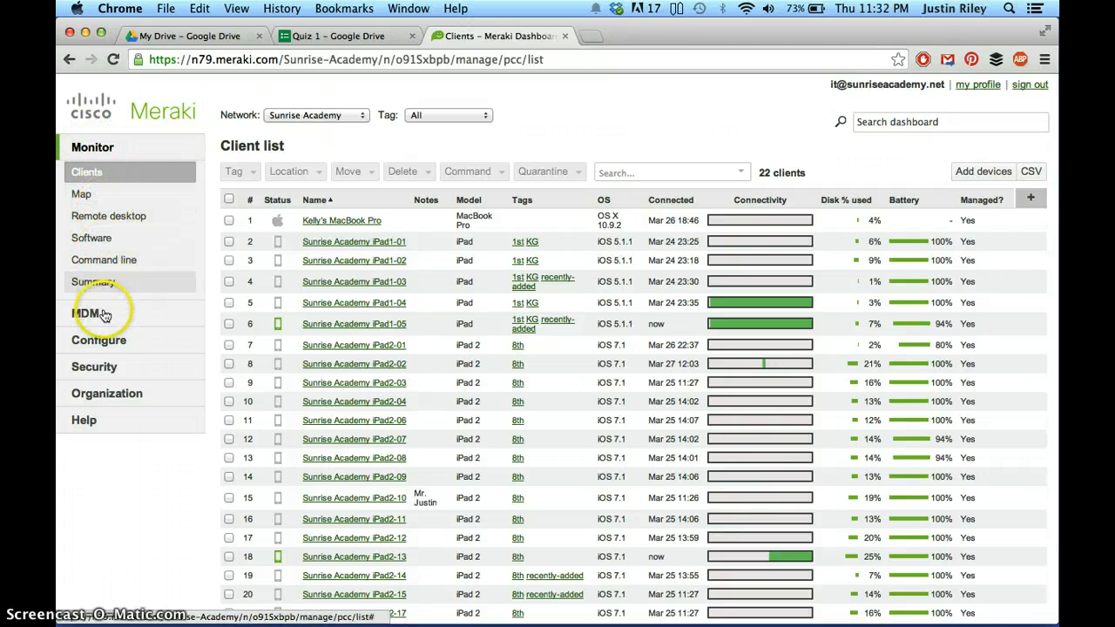
- Open the MDM settings page and keep the 8th Grade profile selected
mouse_move(103, 313)
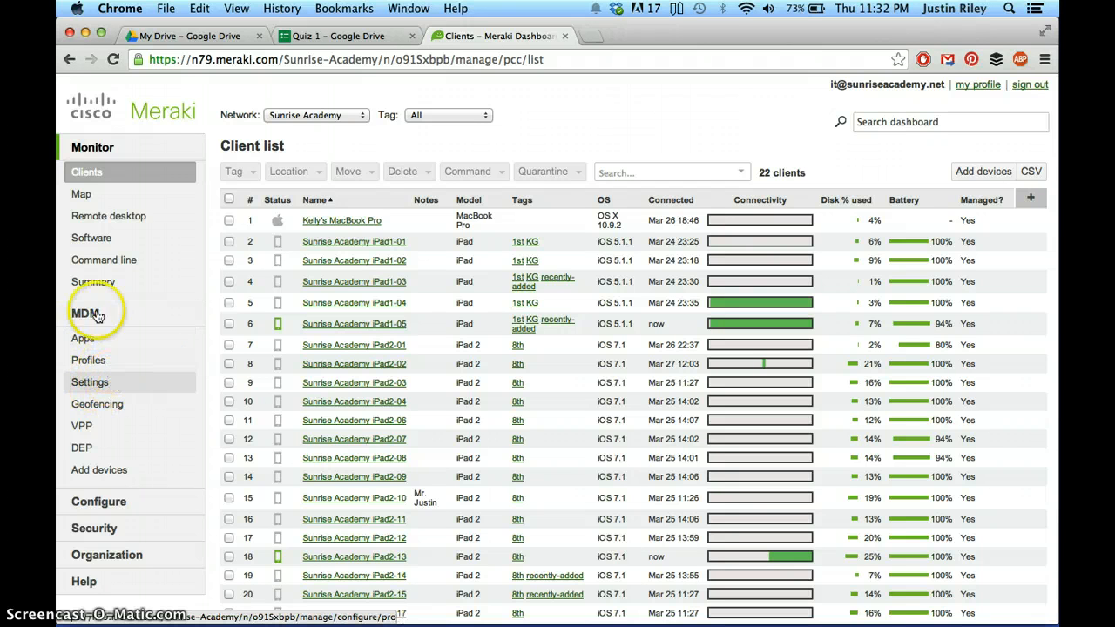
left_click(111, 384)
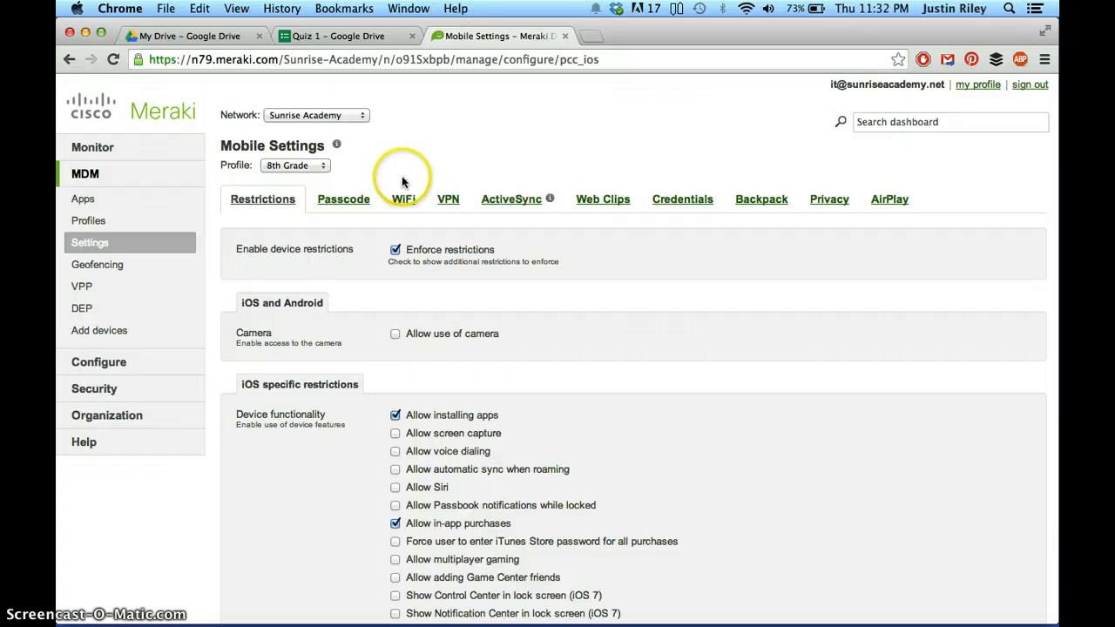
left_click(311, 168)
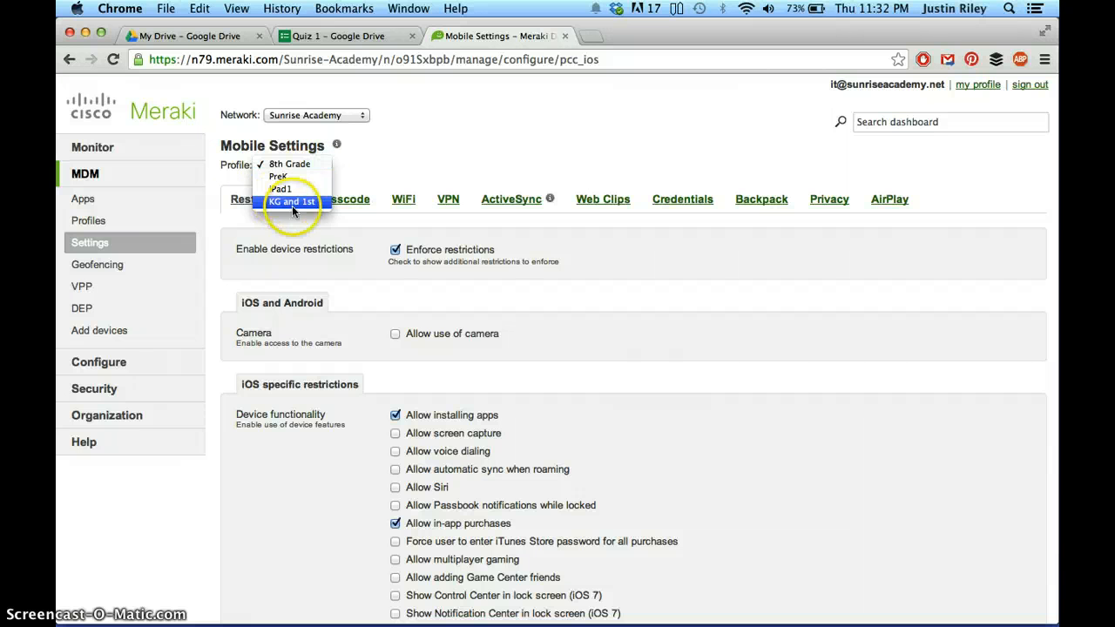
left_click(341, 164)
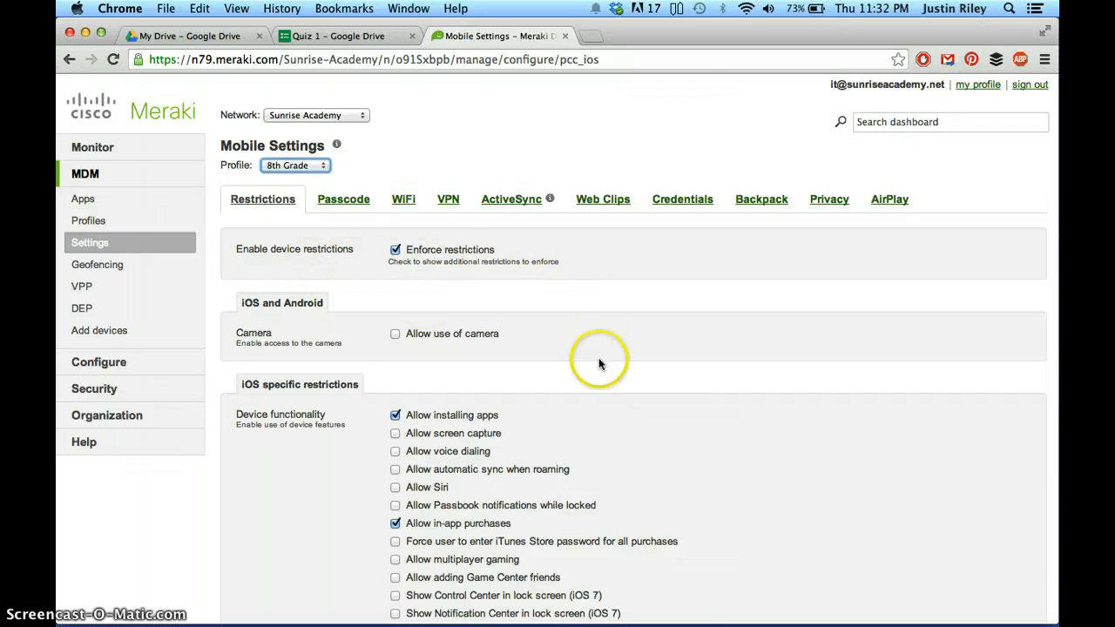
- Enable the iOS 7 web content filter in the profile's supervised restrictions and set its mode to Whitelist bookmarks
scroll(599, 358, "down", 3)
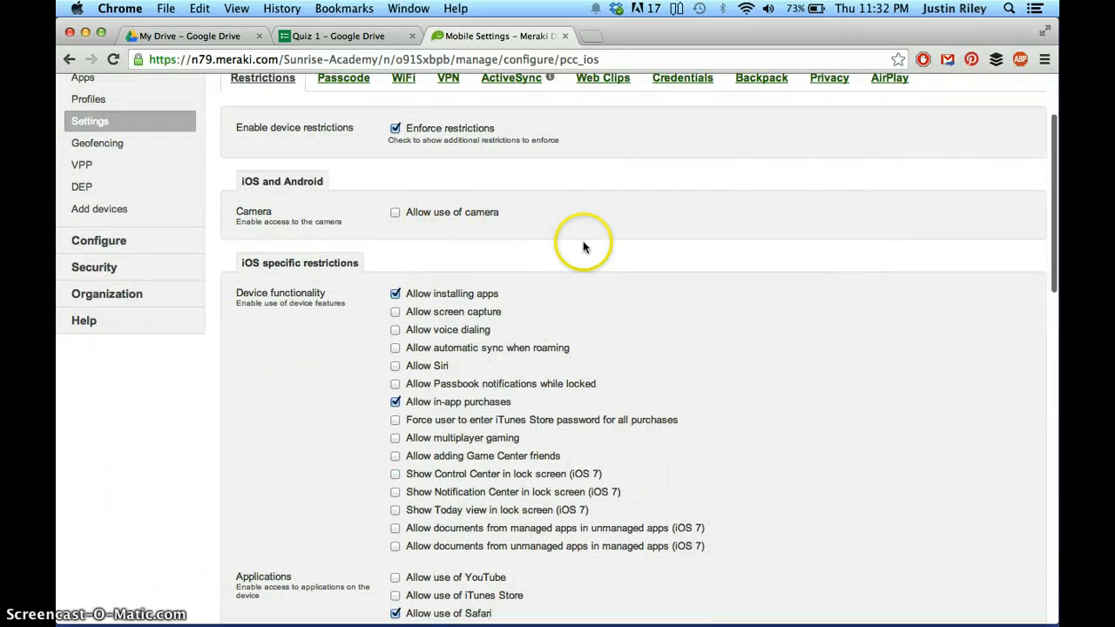
scroll(662, 312, "down", 3)
scroll(815, 315, "down", 1)
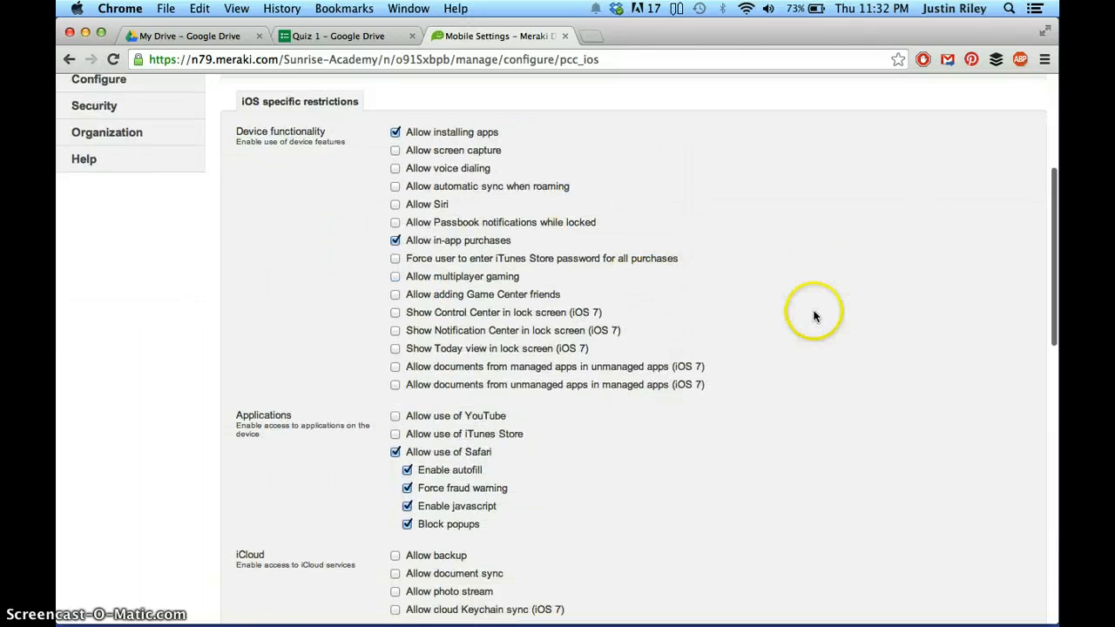
scroll(814, 315, "down", 15)
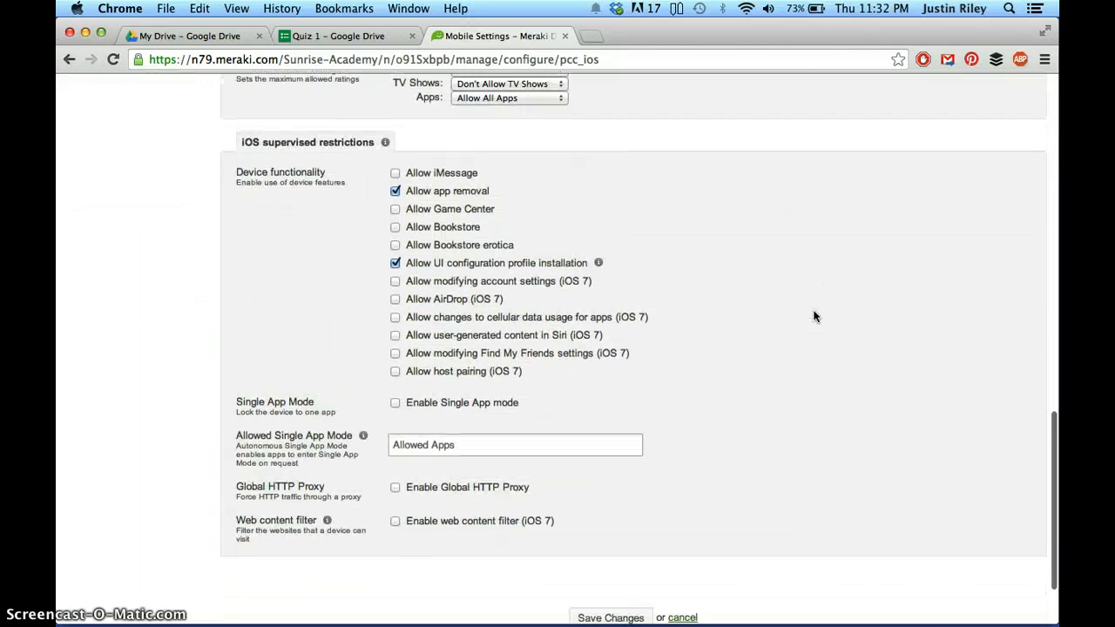
scroll(815, 316, "down", 2)
scroll(815, 316, "down", 1)
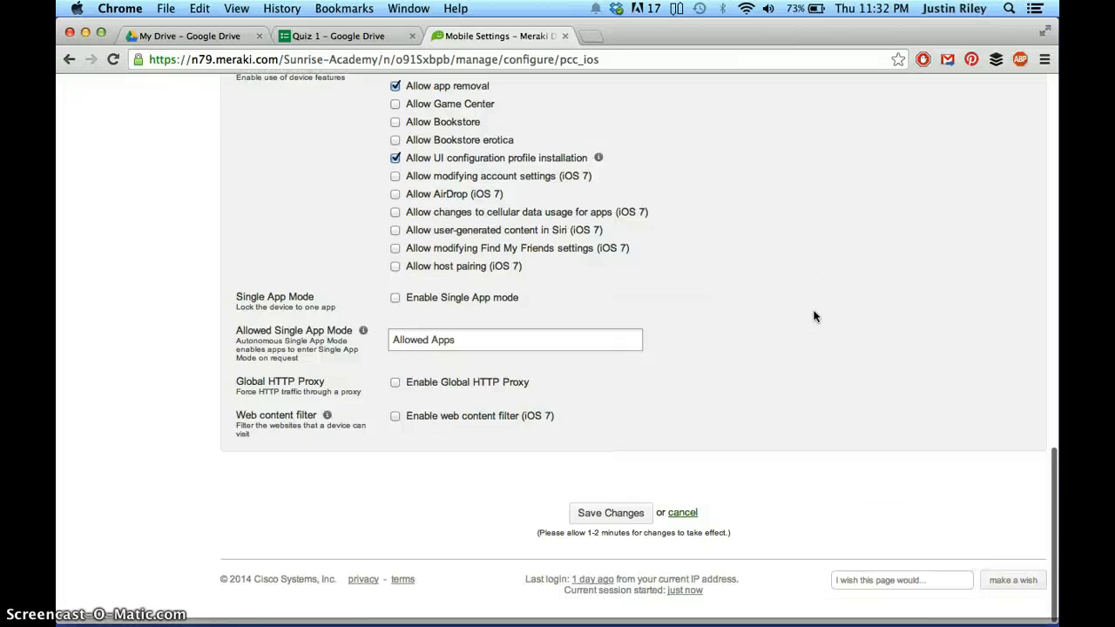
left_click(396, 424)
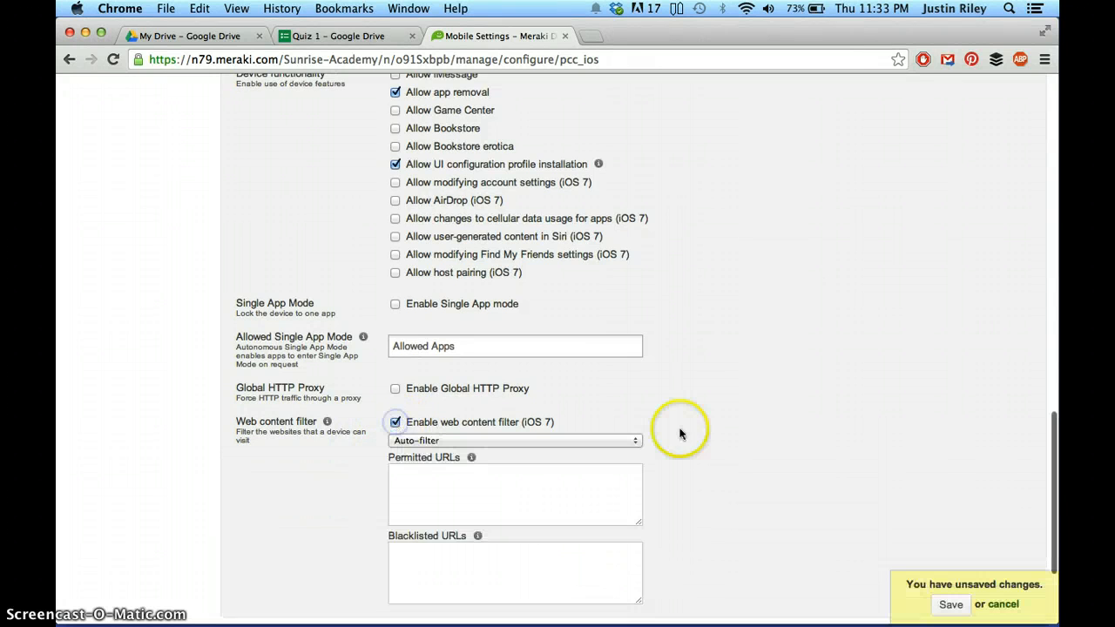
scroll(692, 436, "down", 4)
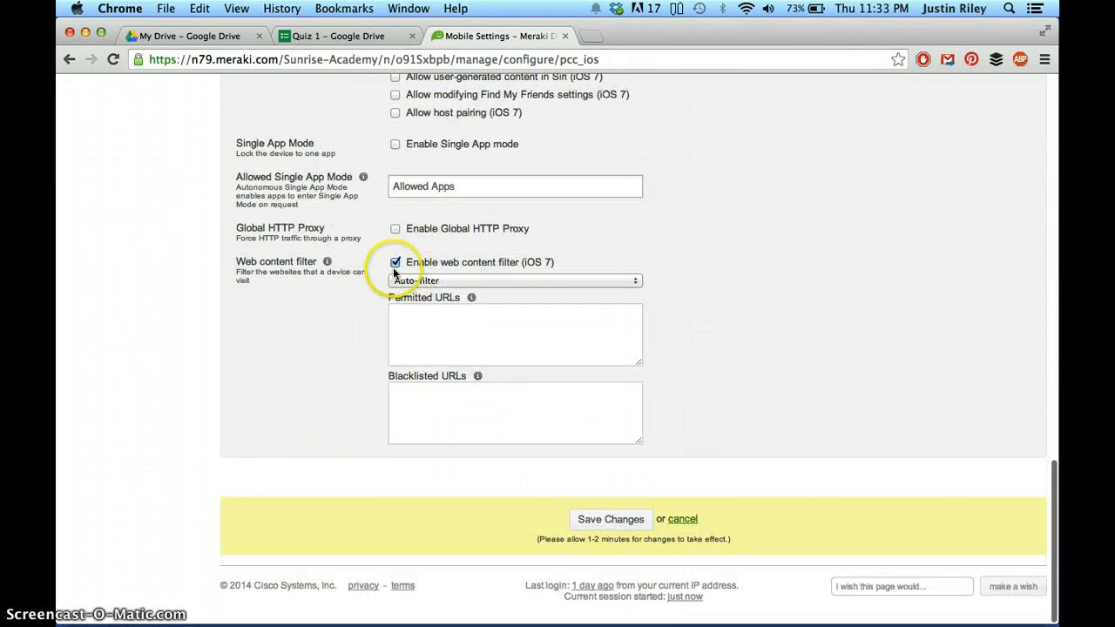
left_click(472, 280)
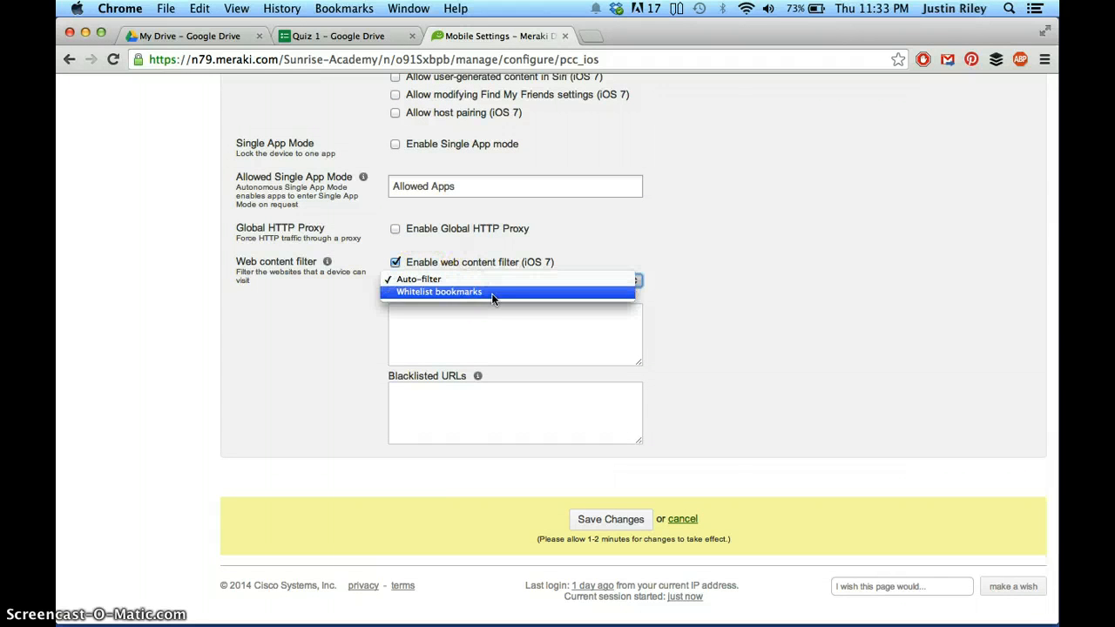
left_click(407, 292)
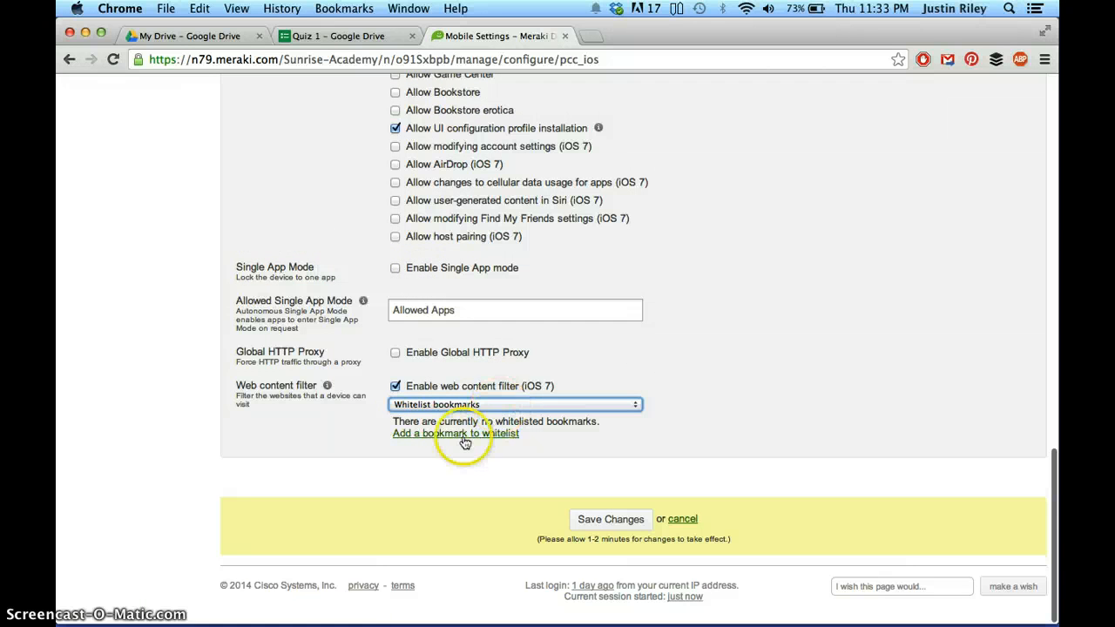
- Add a whitelist bookmark for google.com with the title Google
left_click(460, 435)
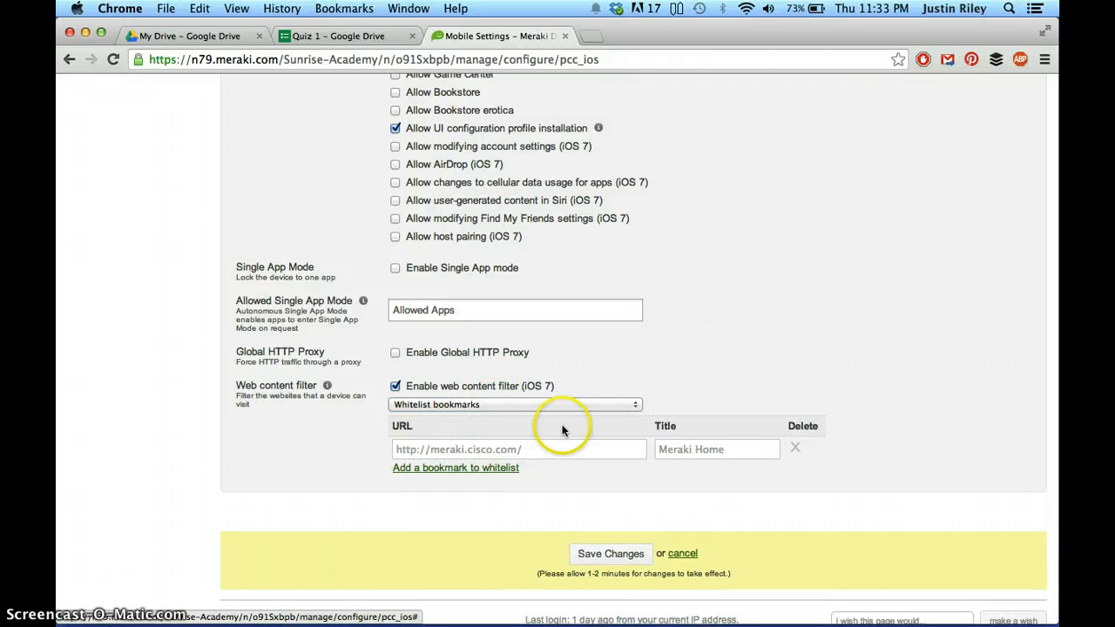
left_click(551, 453)
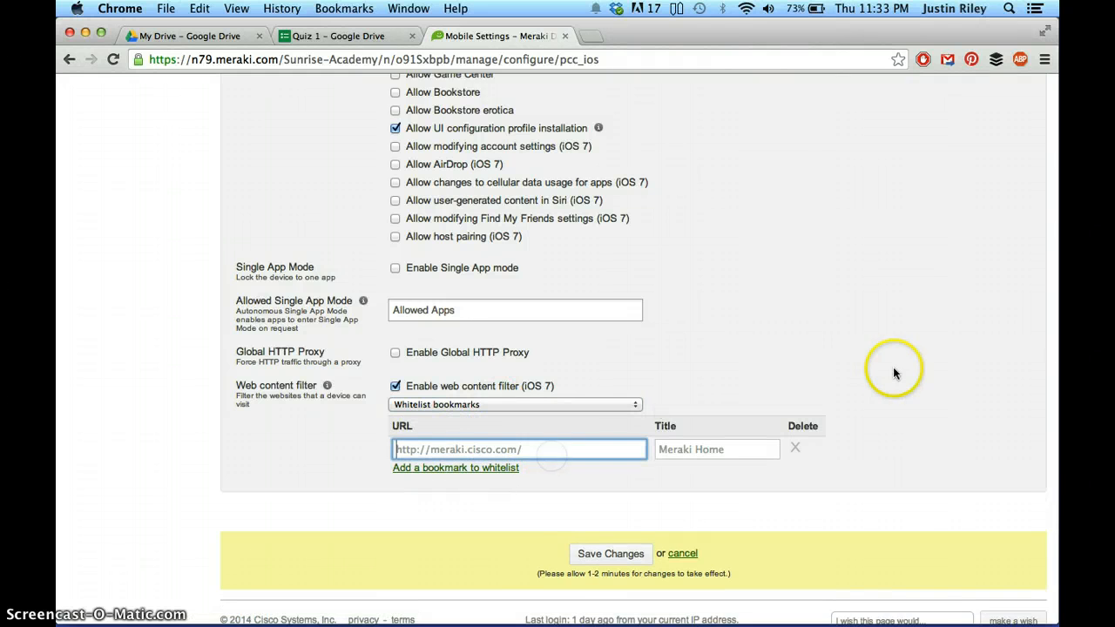
scroll(892, 367, "down", 2)
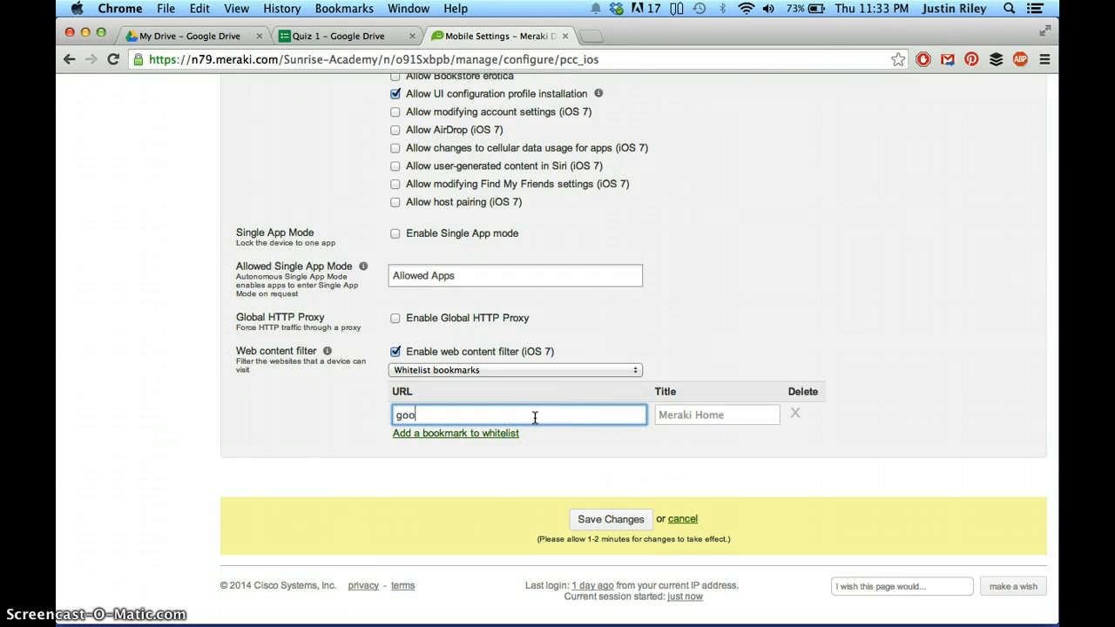
left_click(589, 423)
left_click(682, 417)
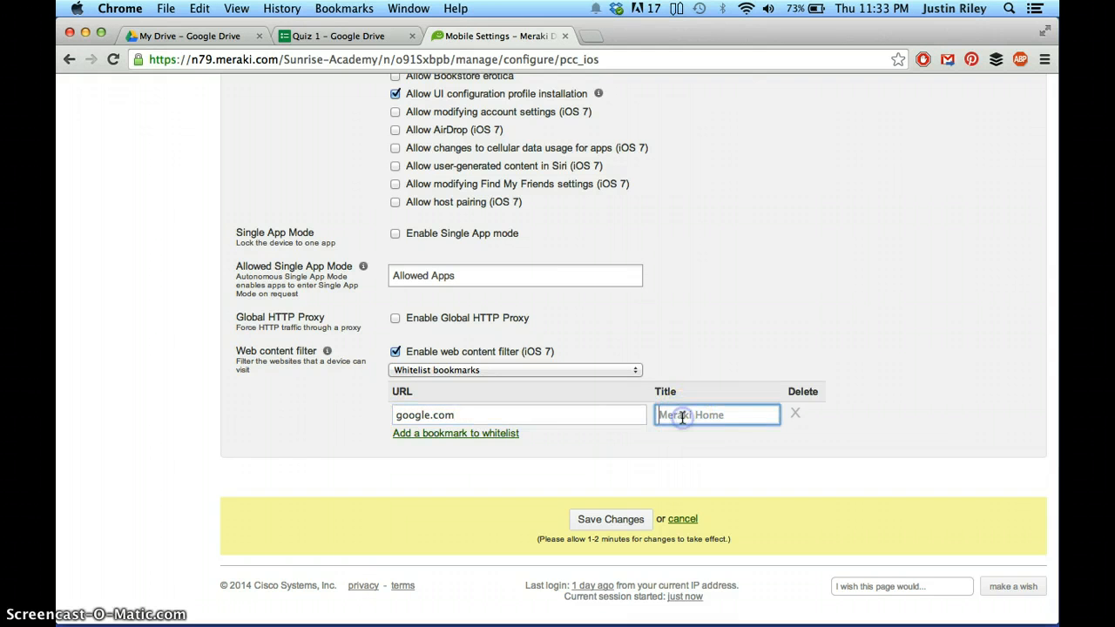
- Add a second whitelist bookmark with the copied quiz form link, title it Science Quiz 1, and save the changes
left_click(496, 433)
left_click(523, 441)
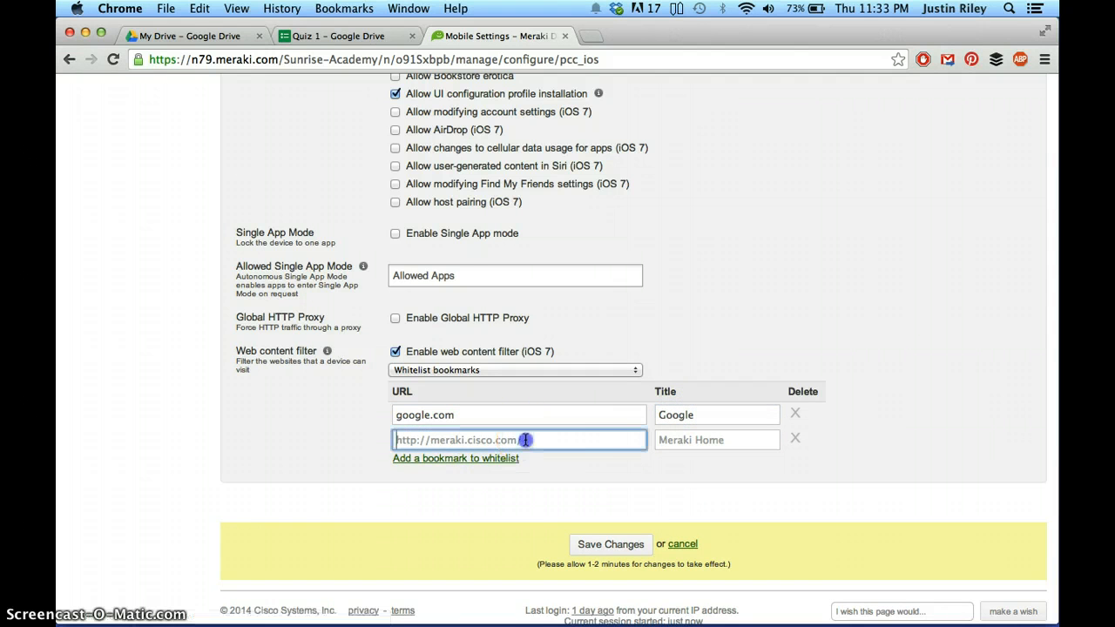
key("super+v")
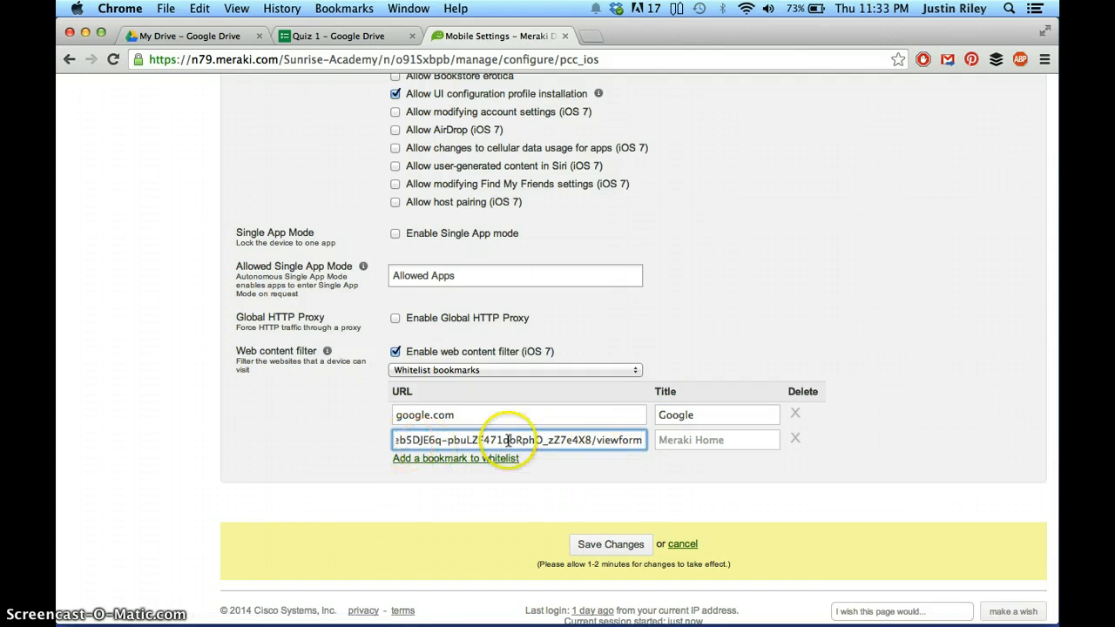
left_click(691, 440)
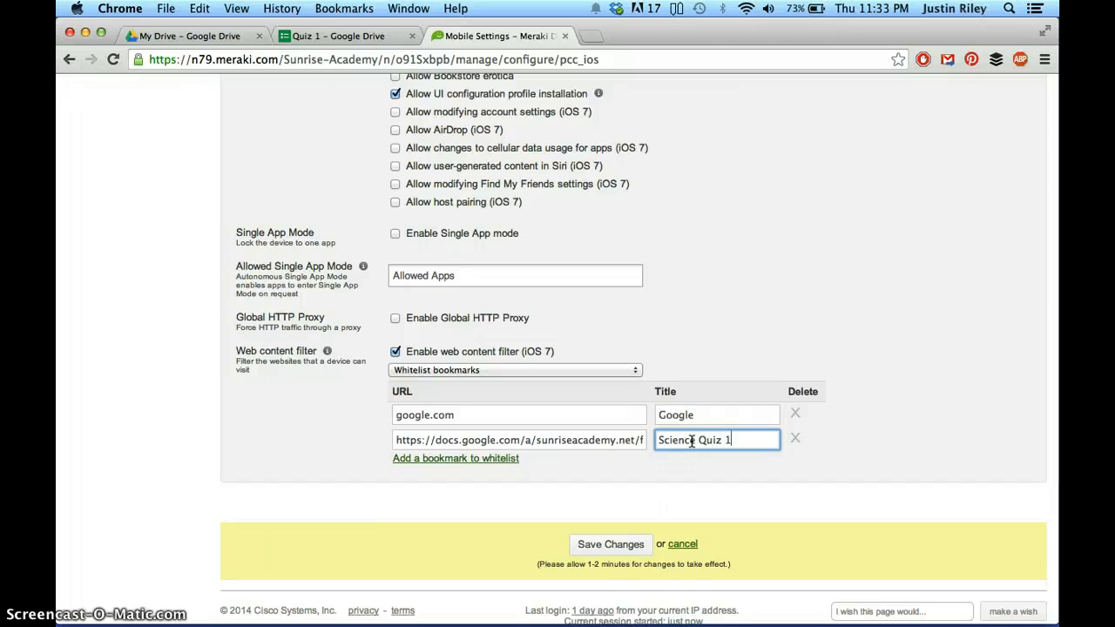
type("Science Quiz 1")
left_click(601, 546)
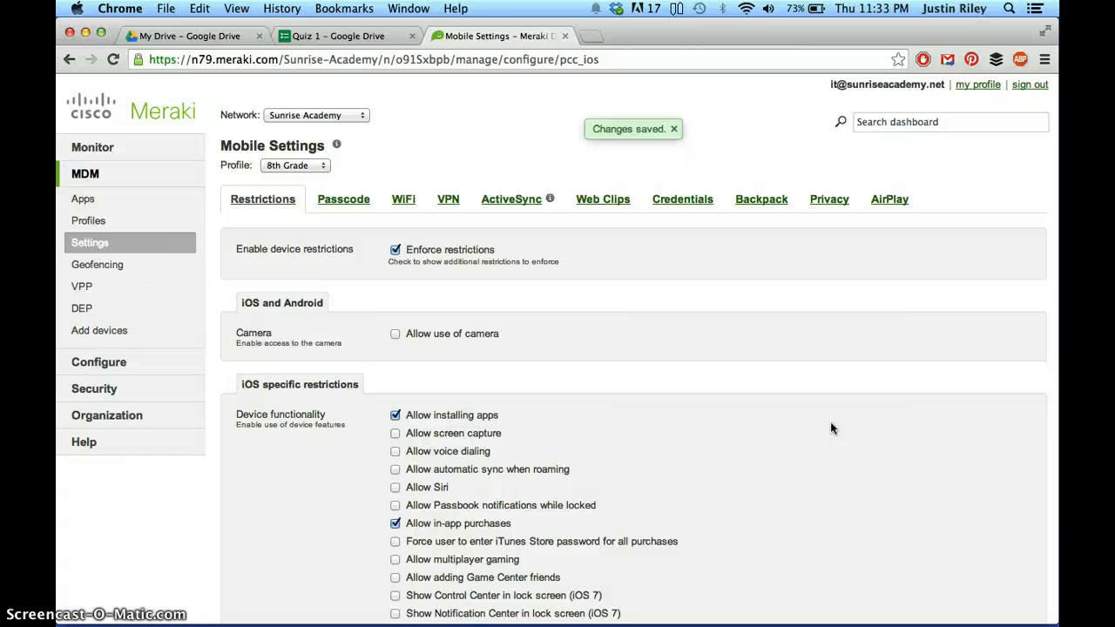
- Switch to the Quiz 1 form in Google Forms and stop it from accepting responses
left_click(368, 40)
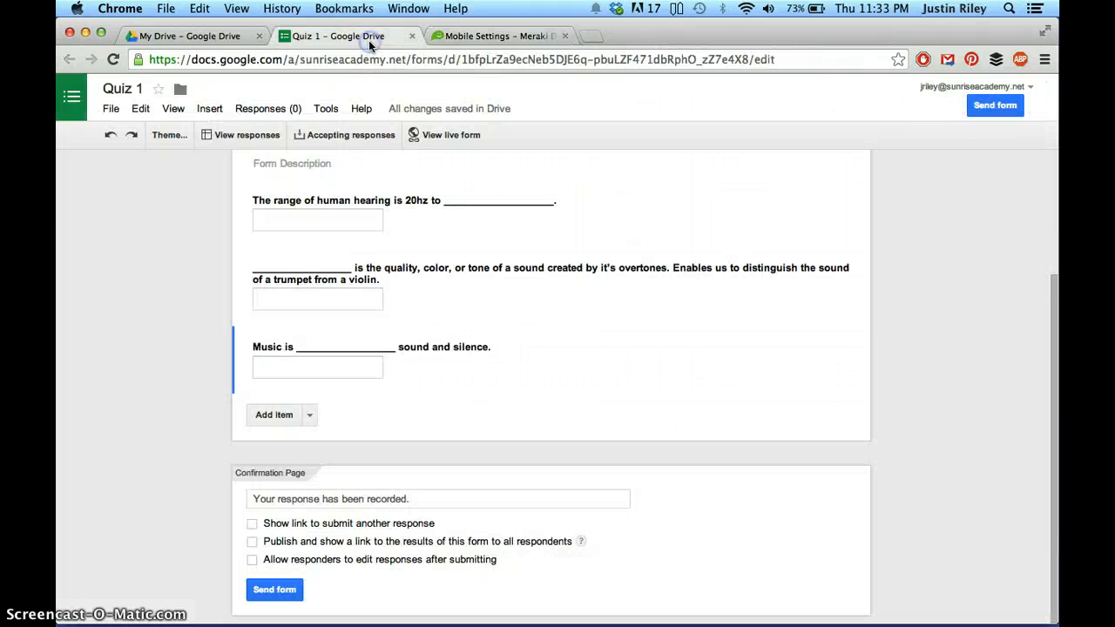
left_click(354, 139)
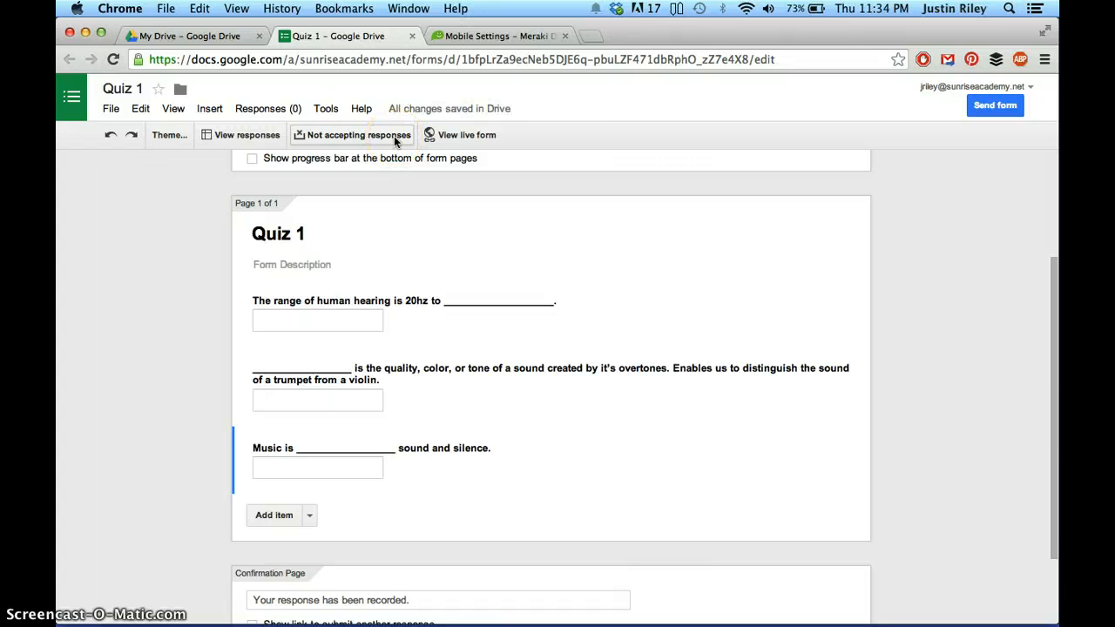
- Return to the Meraki mobile settings and delete the Science Quiz 1 and Google bookmarks from the web content filter's whitelist
left_click(490, 37)
left_click(865, 476)
scroll(865, 477, "down", 15)
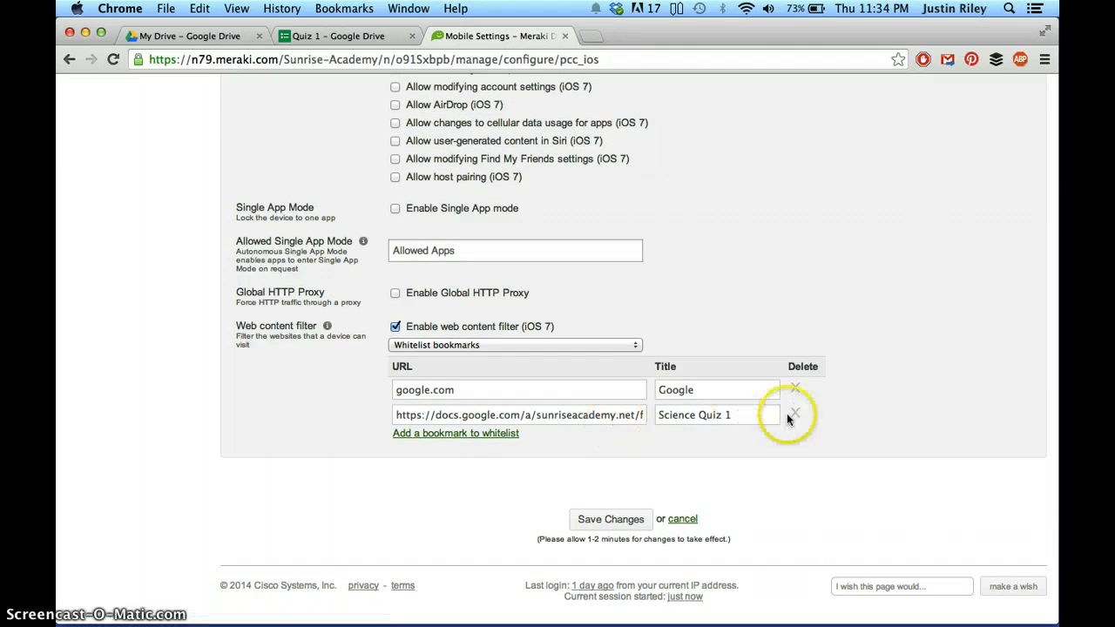
left_click(796, 415)
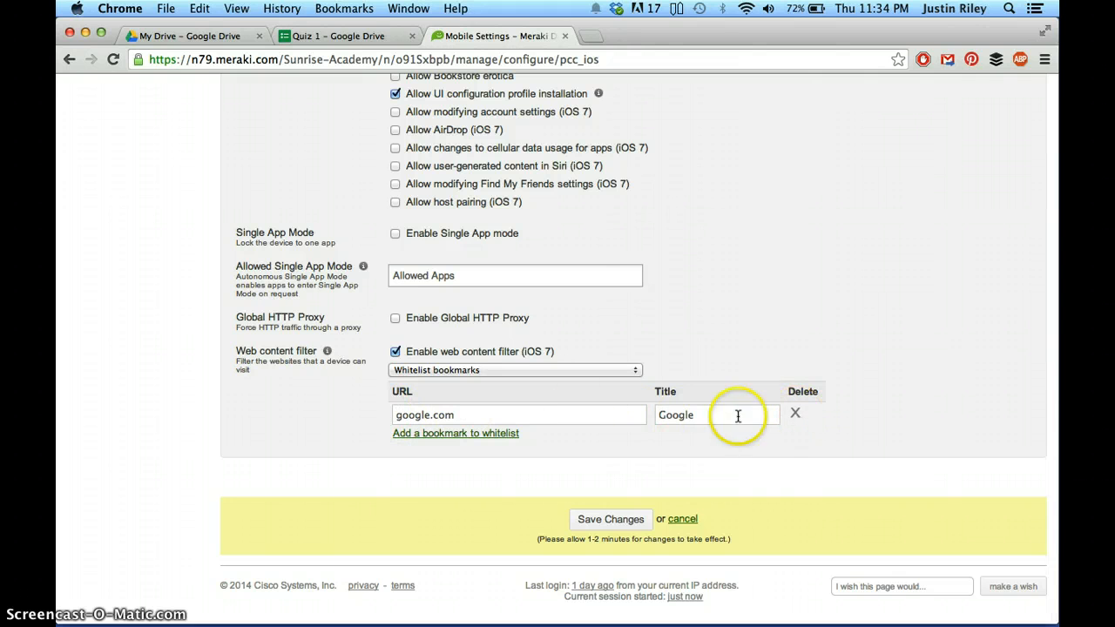
left_click(796, 414)
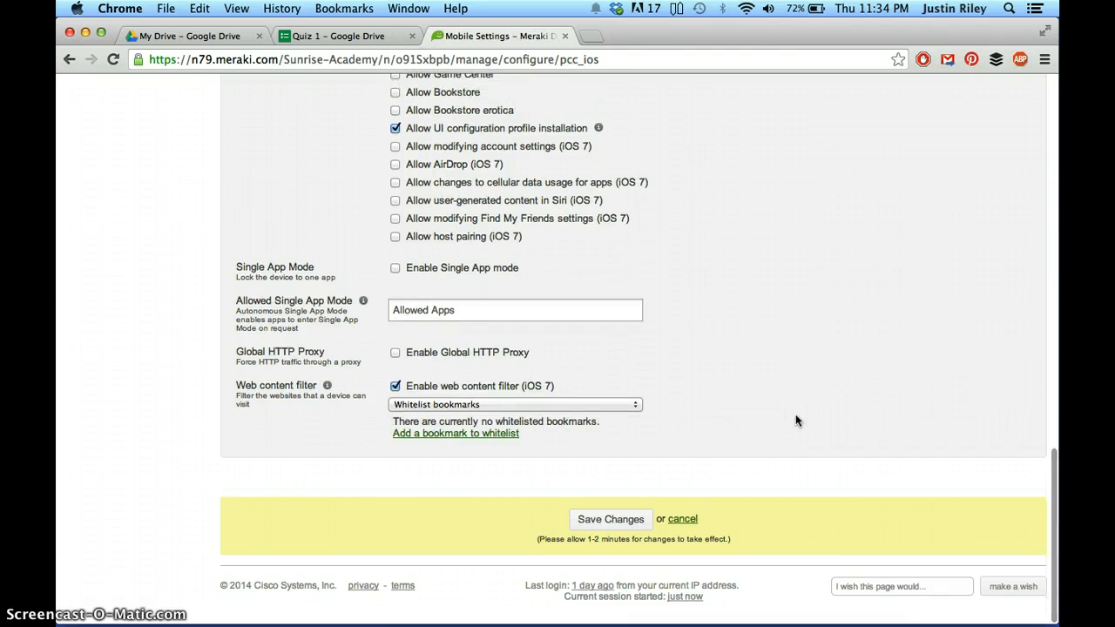
left_click(469, 434)
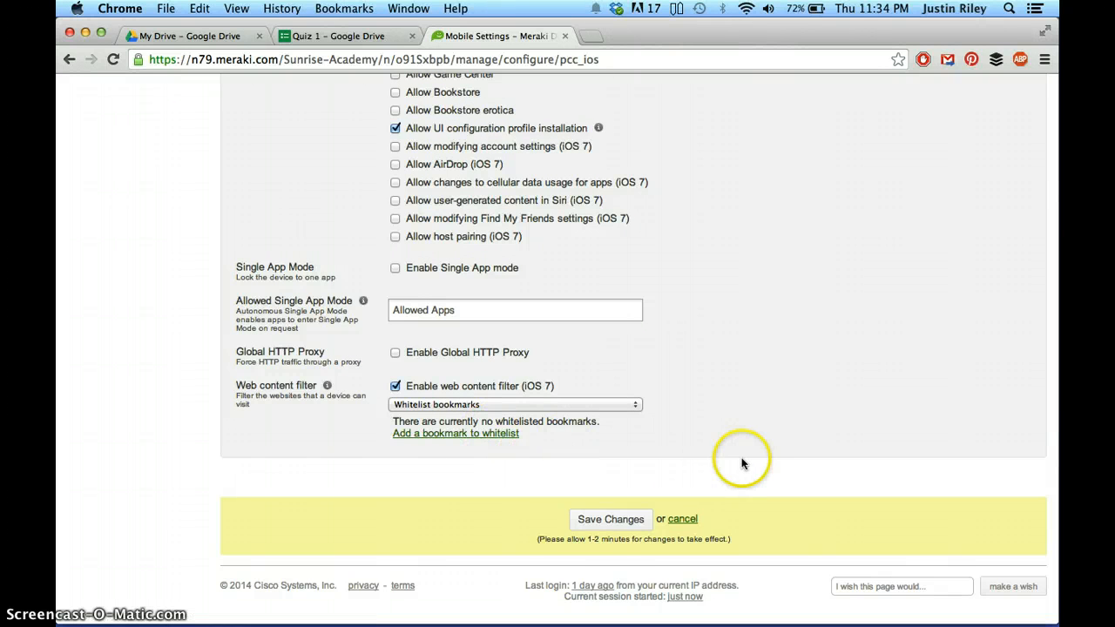